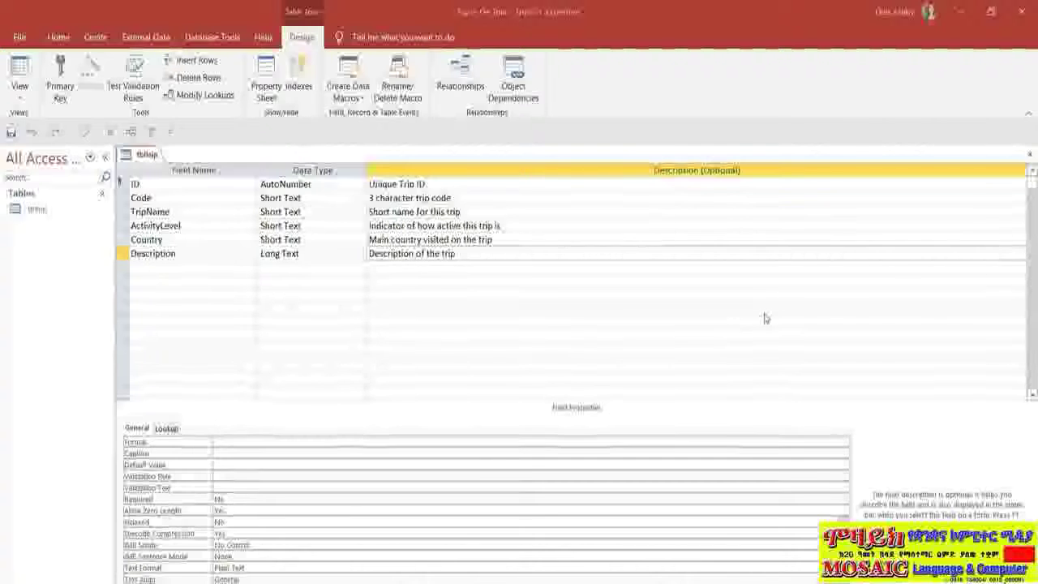
Check the trip's duration line in the Notepad trip notes, and minimize the notes to return to the Access table design
key("alt+Tab")
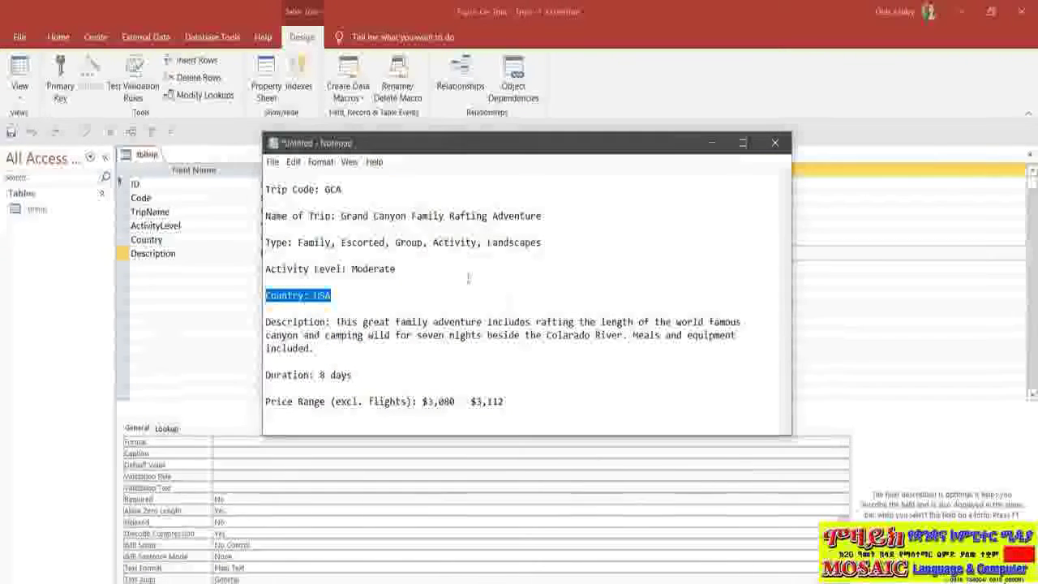
left_click(379, 321)
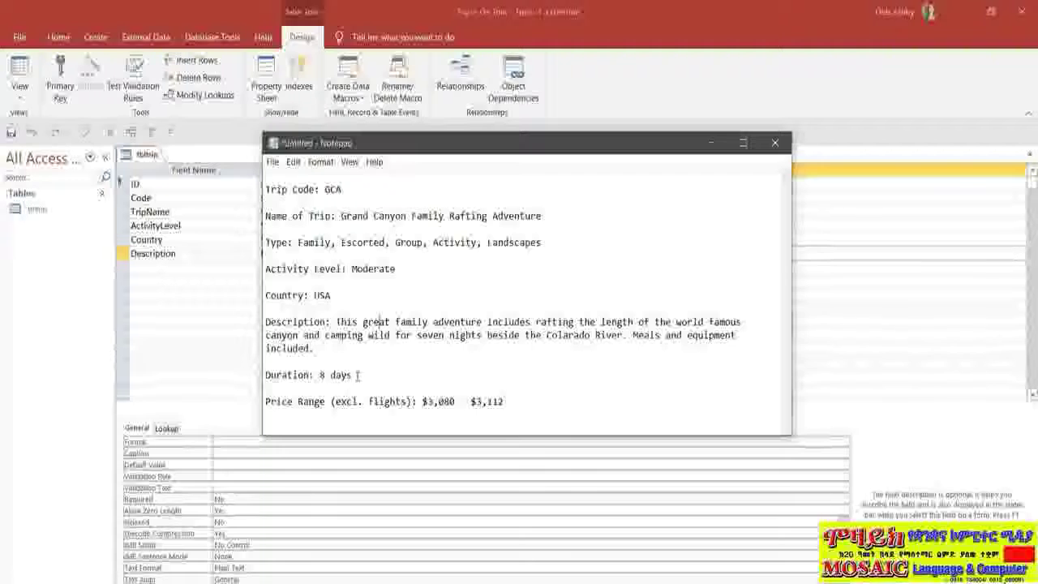
left_click_drag(357, 375, 265, 376)
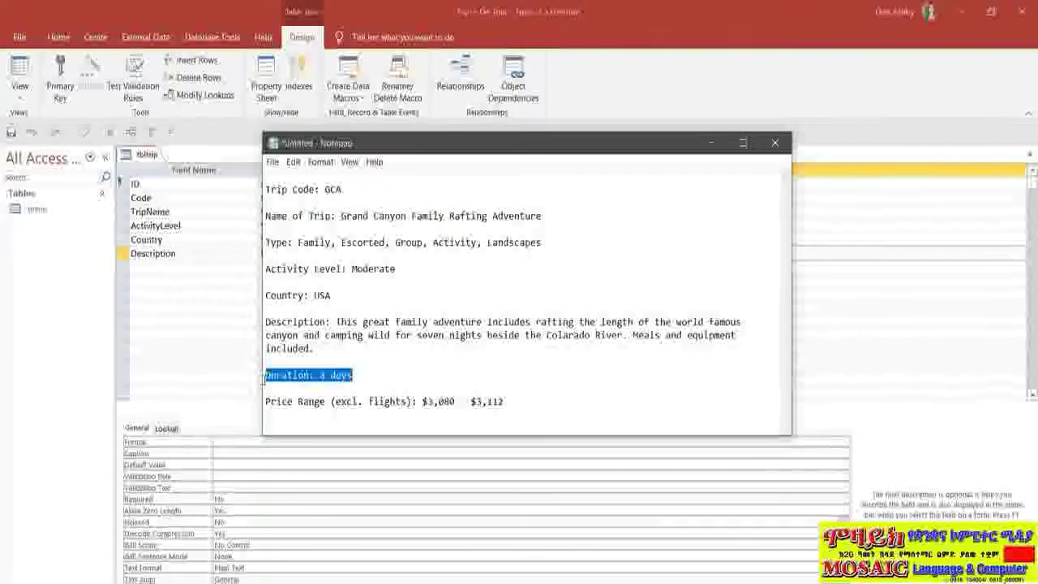
left_click(710, 144)
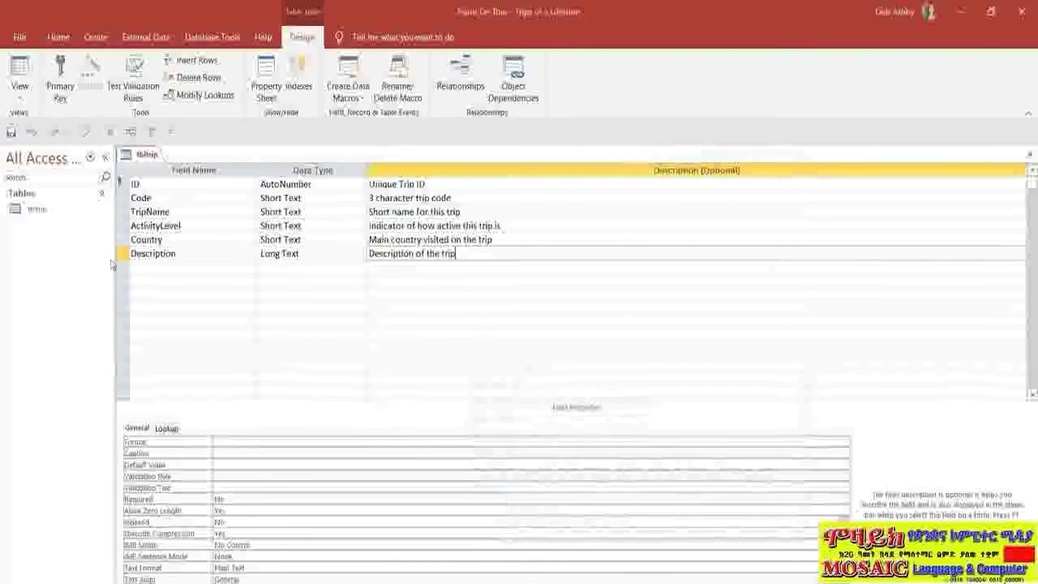
Add a field named DurationDays with the Number data type below the Description field
left_click(152, 267)
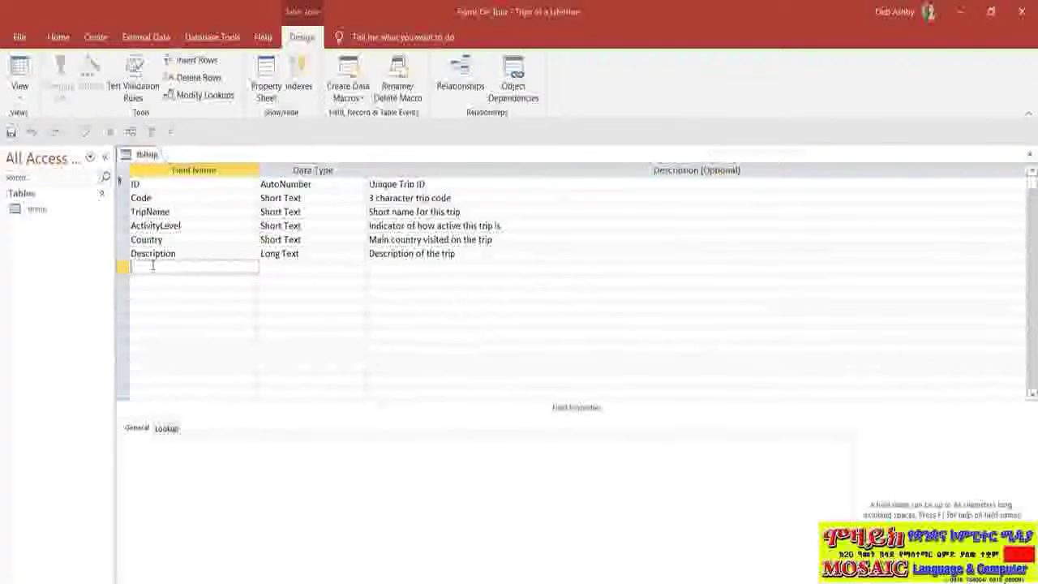
type("Duration")
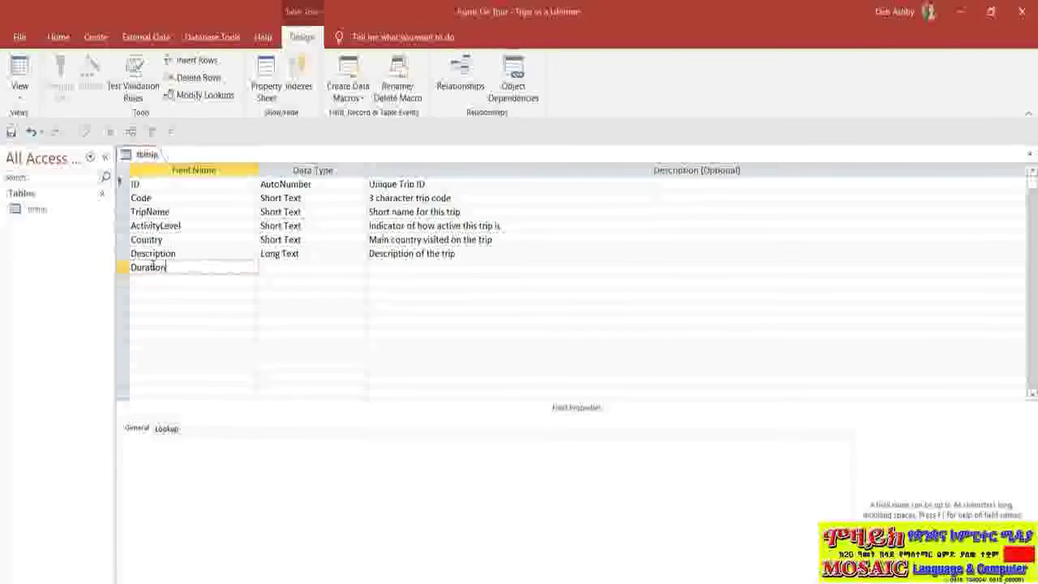
type("Days")
key("Tab")
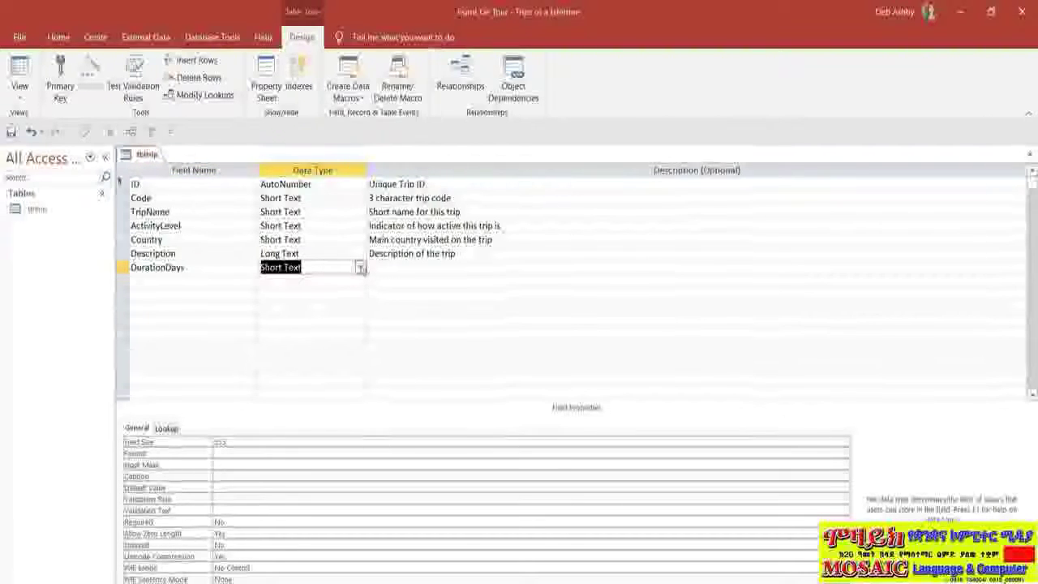
left_click(360, 268)
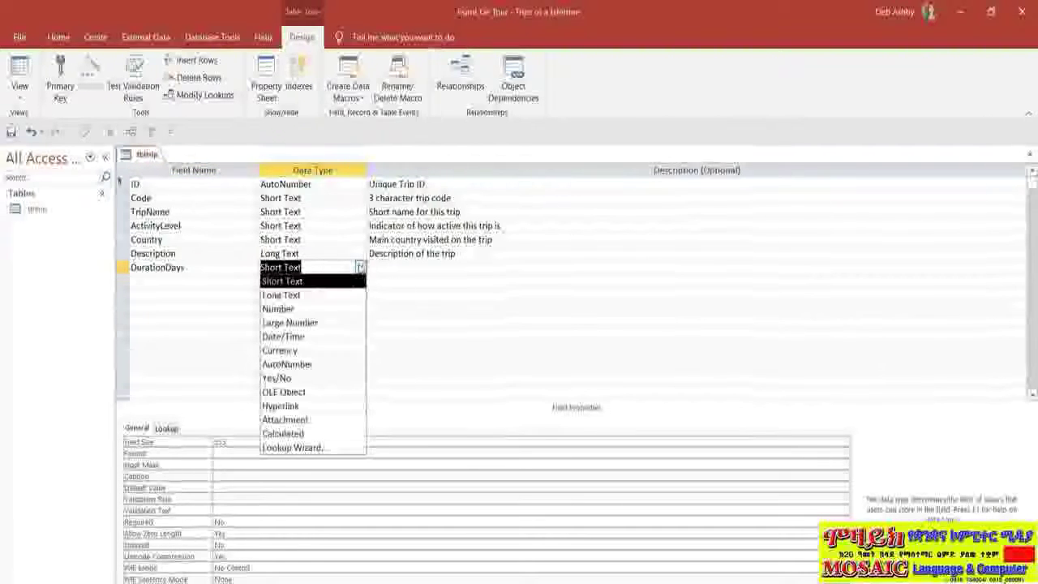
left_click(296, 312)
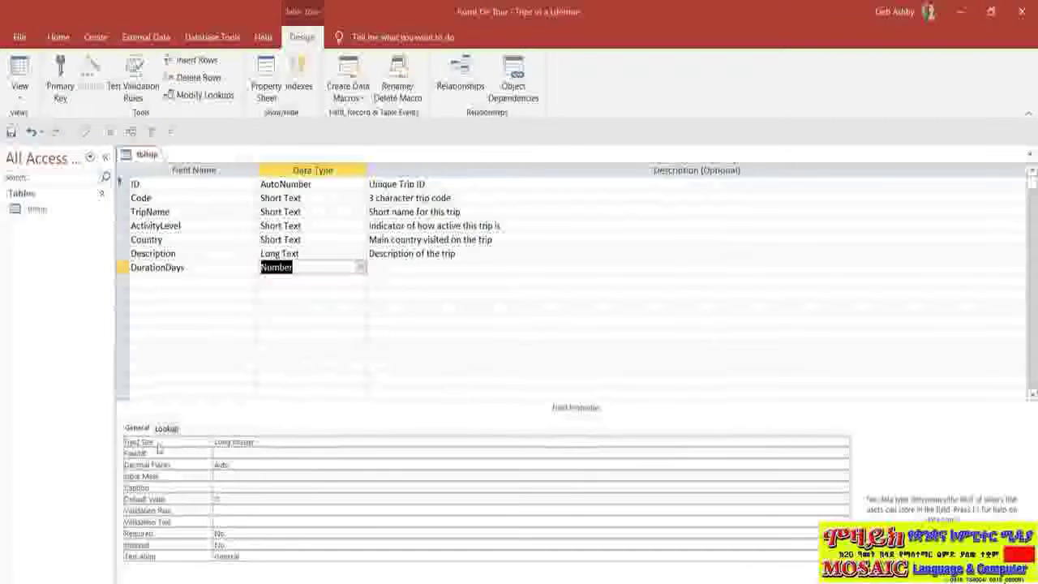
Consult the help article on the Field Size property and set the DurationDays field size to Integer
left_click(247, 442)
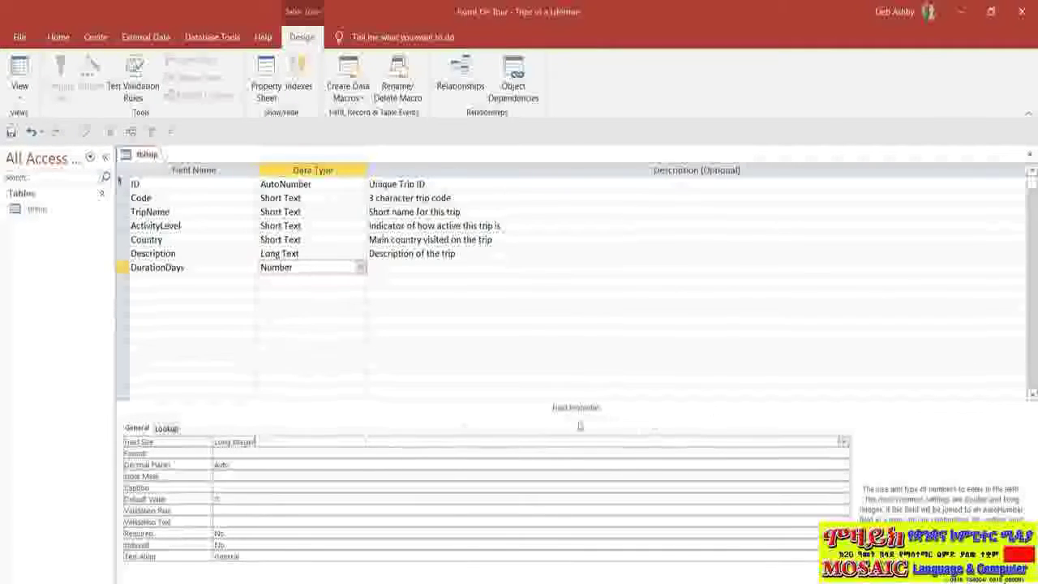
left_click(844, 442)
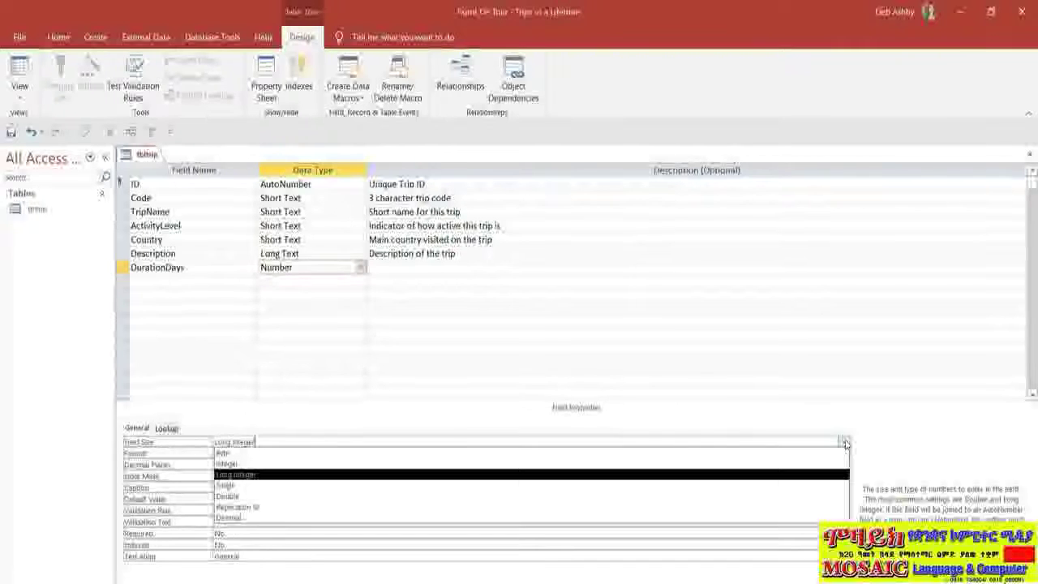
key("F1")
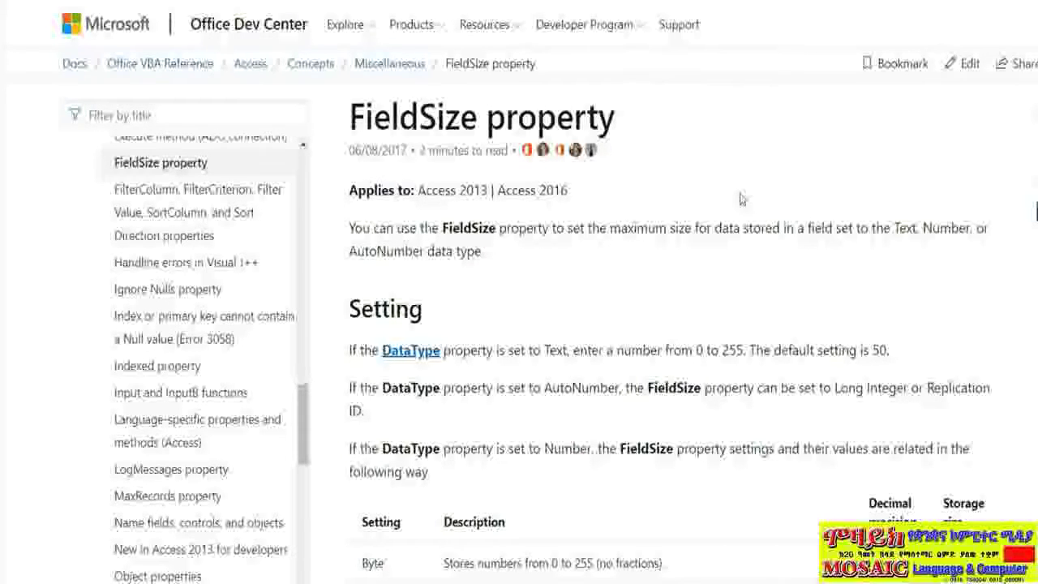
scroll(740, 198, "down", 5)
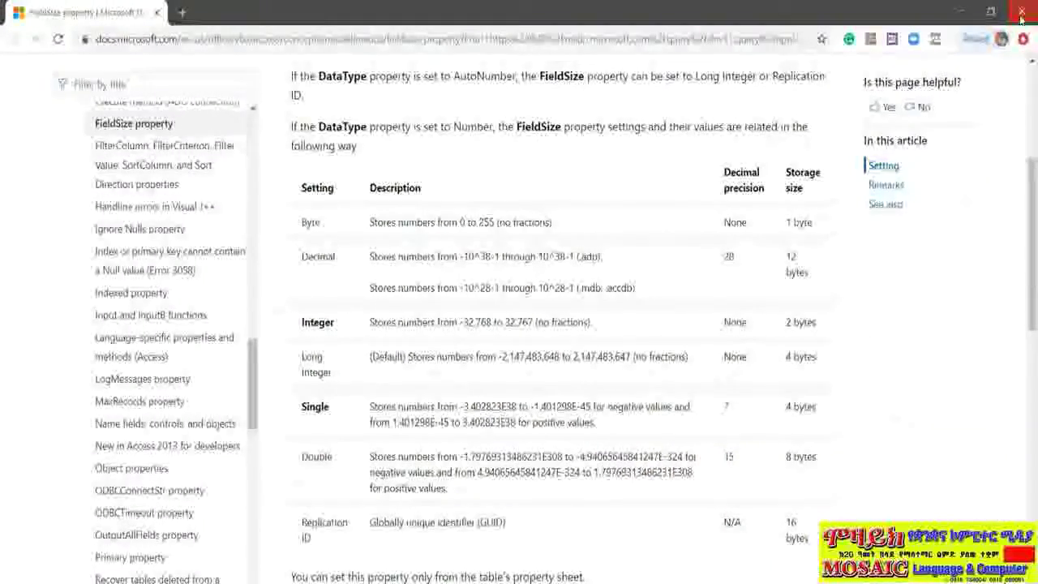
left_click(1020, 12)
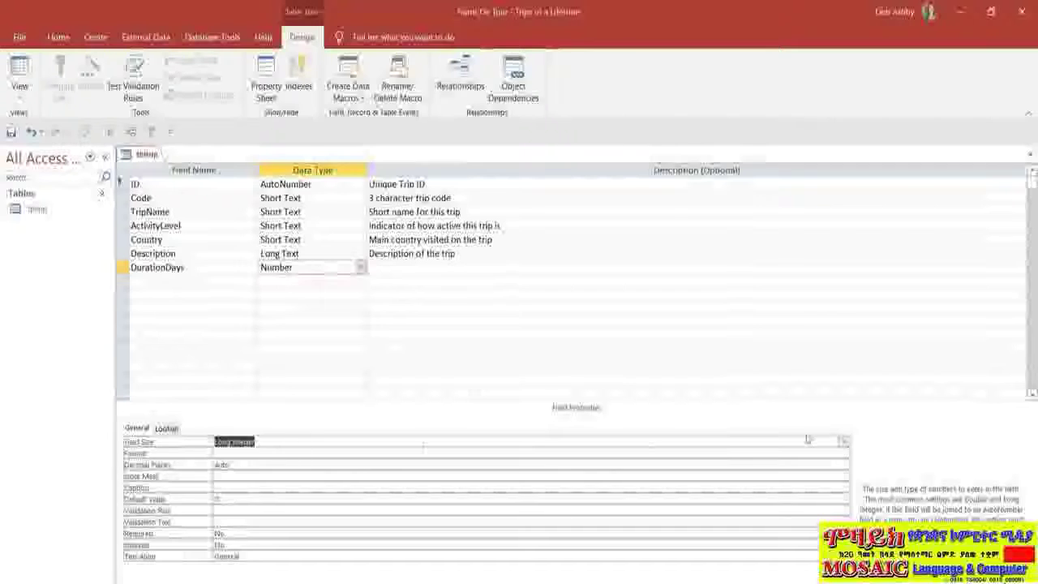
left_click(844, 442)
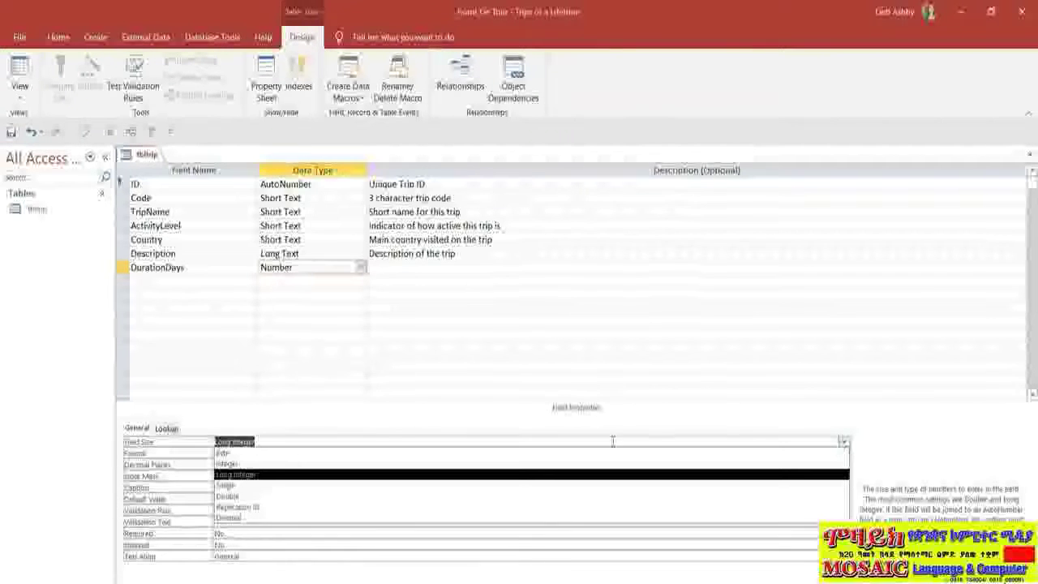
left_click(247, 462)
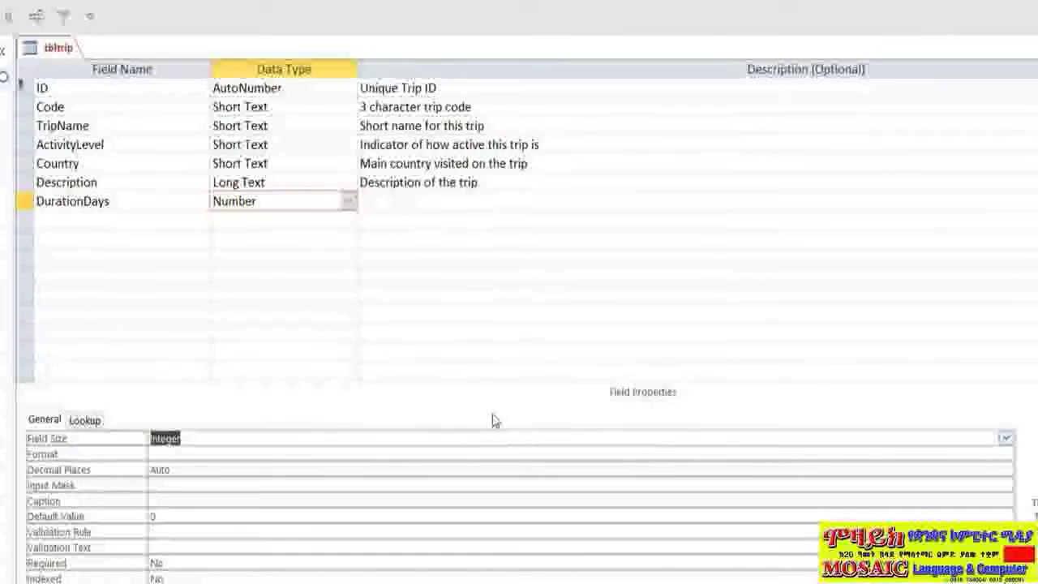
Give DurationDays the validation rule >0 and the validation text "Duration must be greater than zero"
left_click(161, 535)
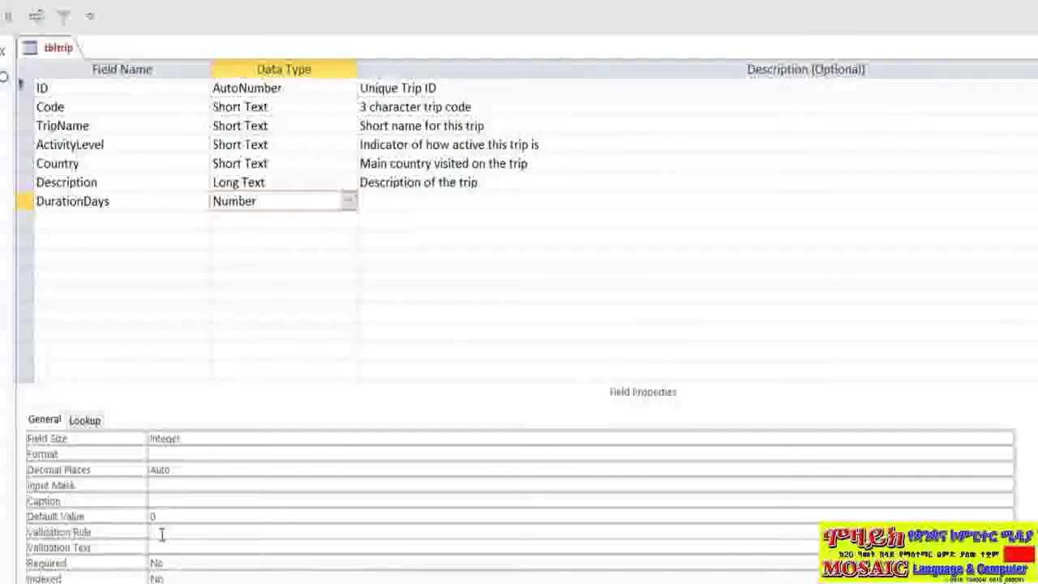
type(">0")
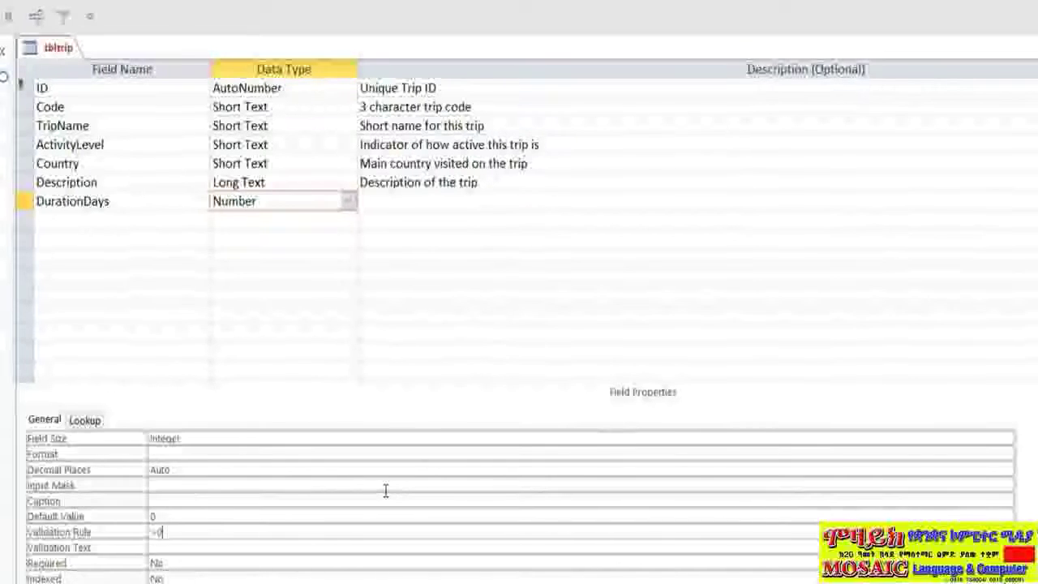
left_click(166, 548)
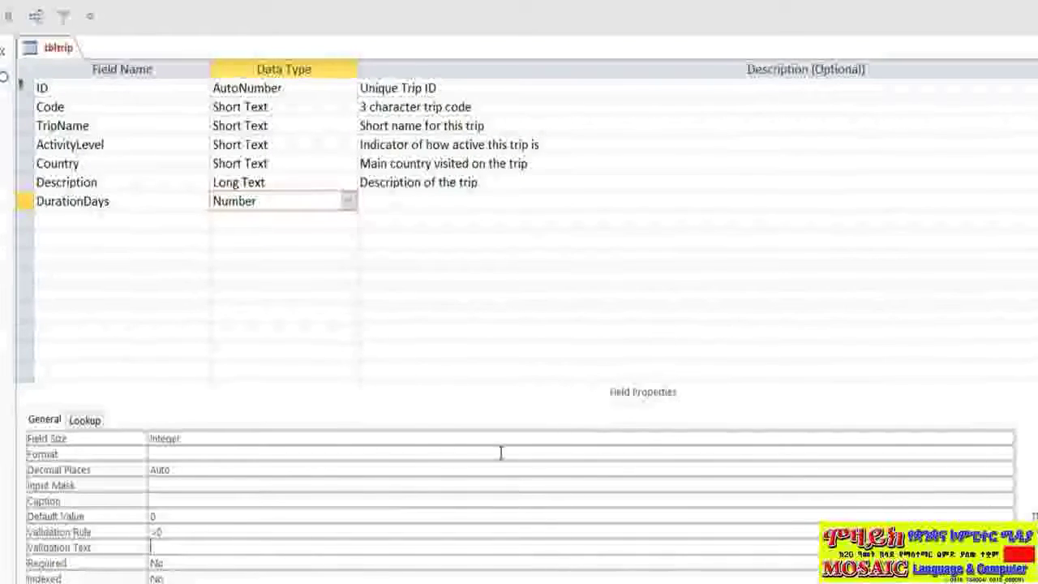
type("Duration ")
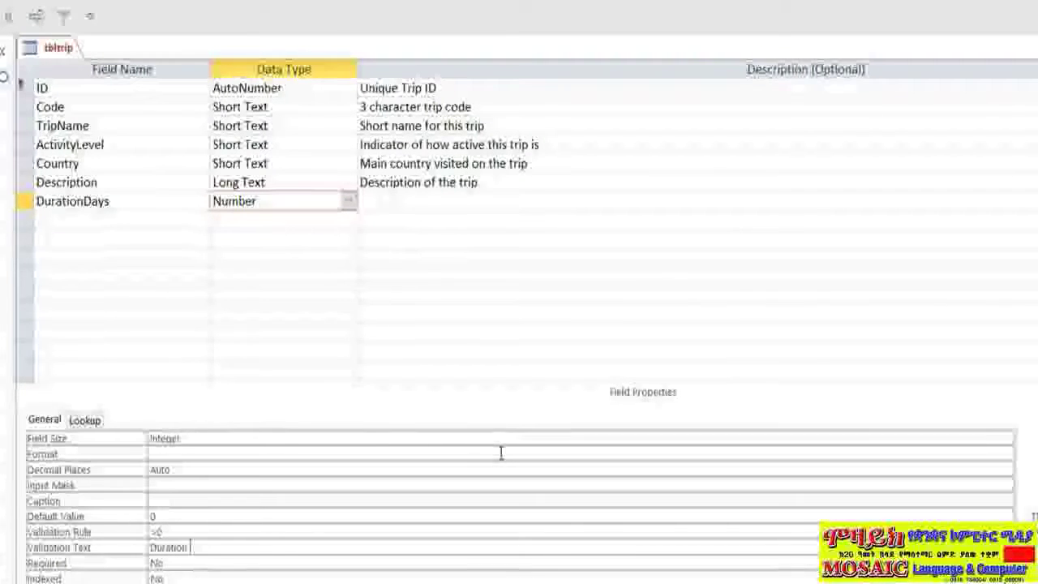
type("must be gre")
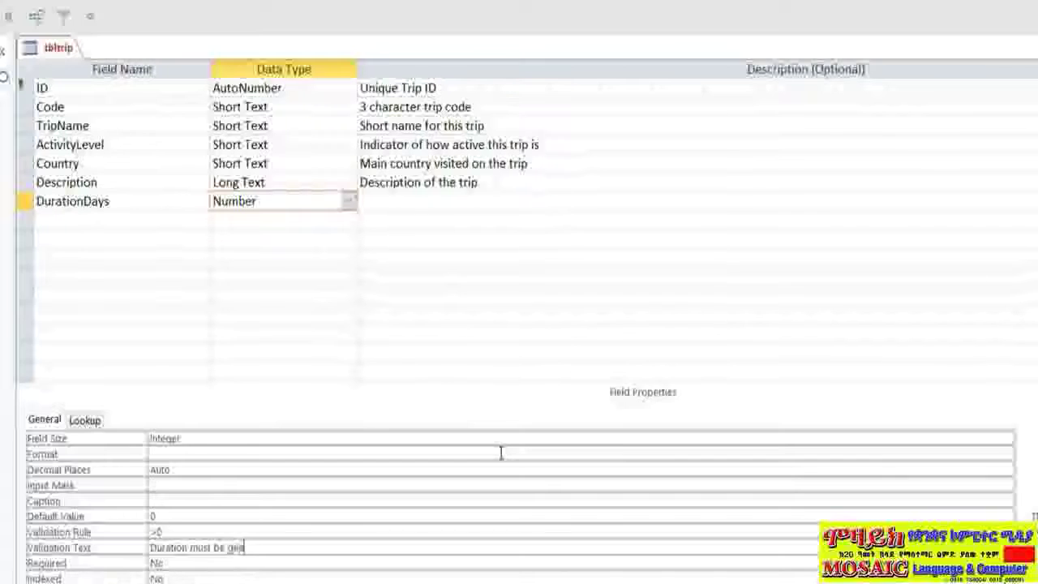
type("ater ")
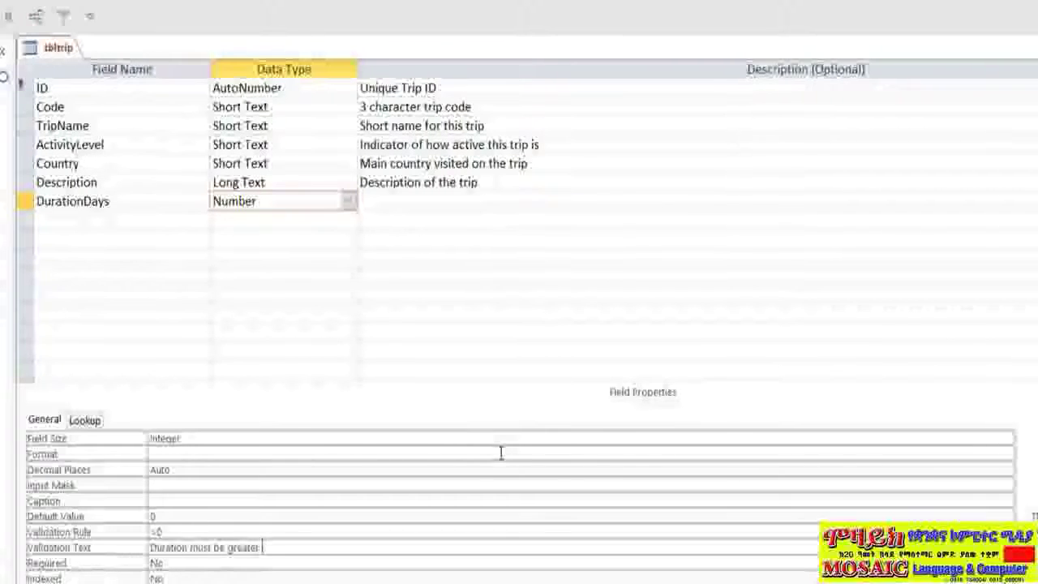
type("than zero")
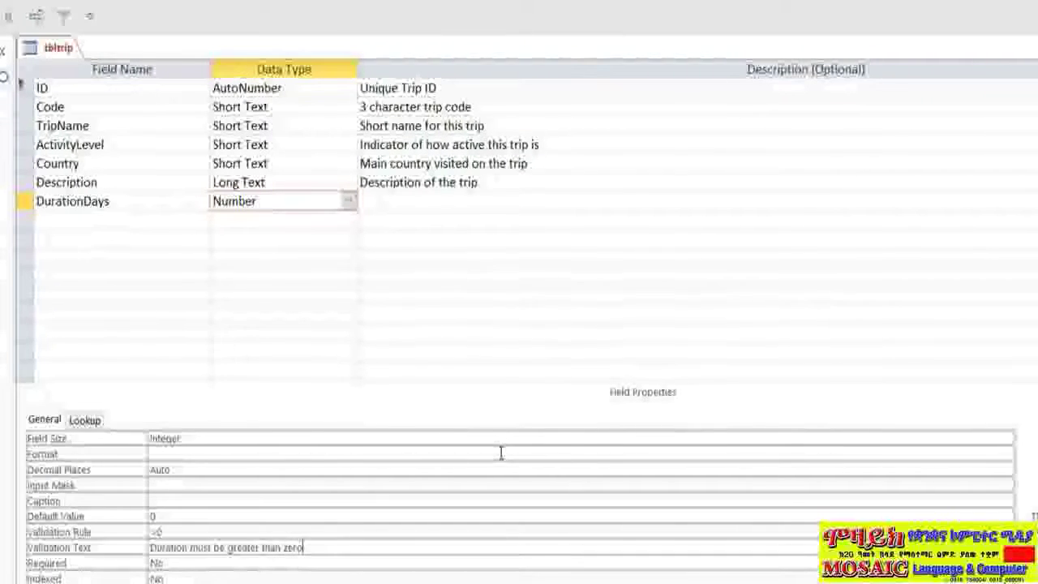
Make DurationDays a required field and set its indexing to Yes (Duplicates OK)
left_click(181, 561)
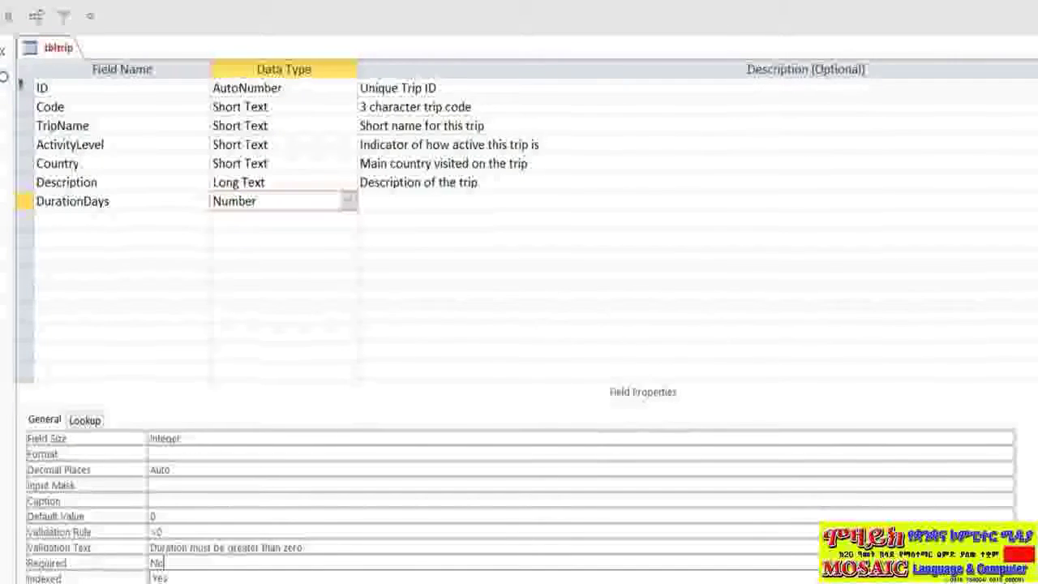
left_click(179, 578)
double_click(157, 563)
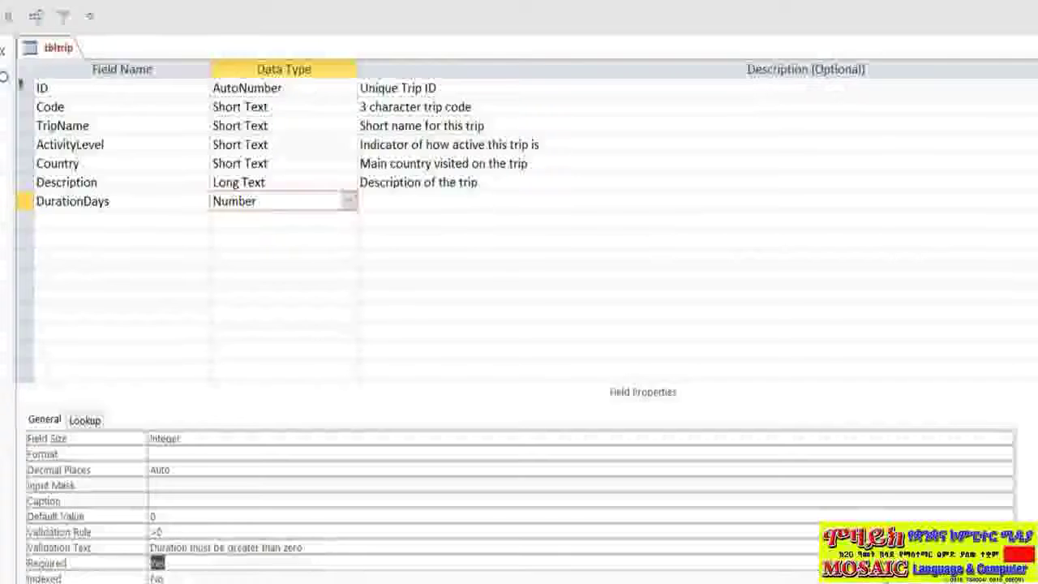
left_click(185, 577)
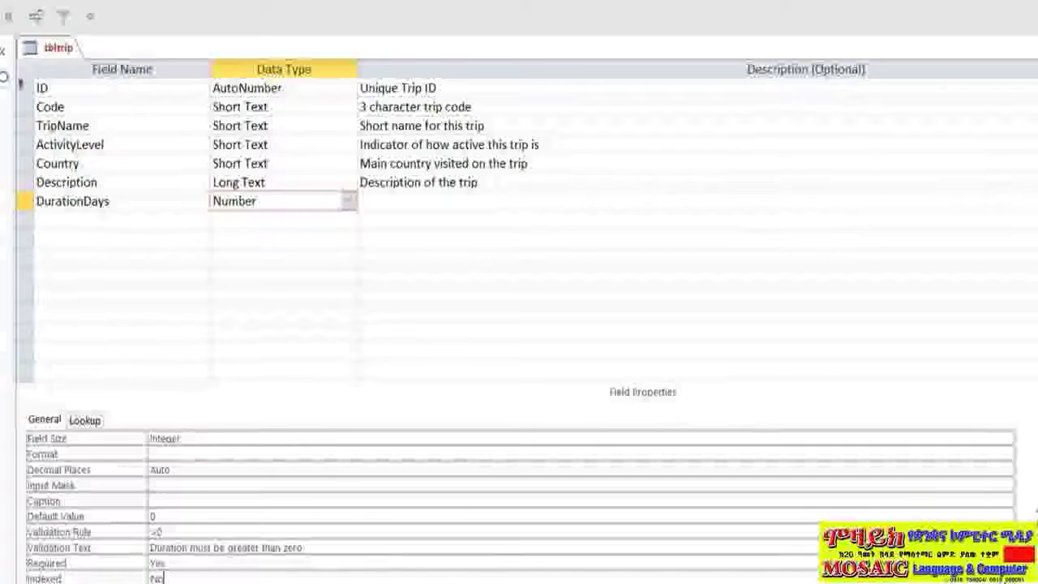
left_click(191, 579)
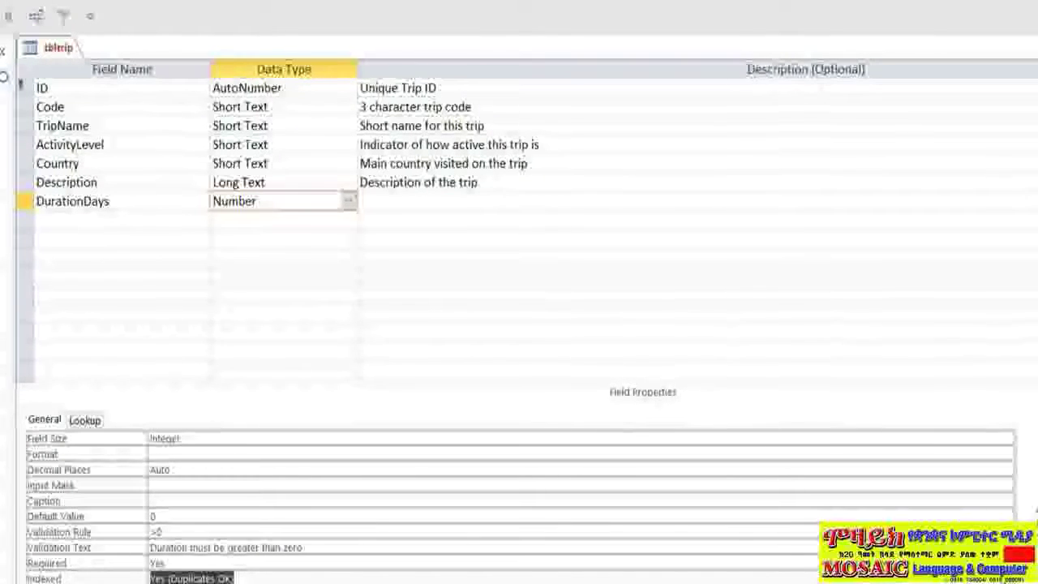
Describe the DurationDays field as "Duration of trip in days"
left_click(389, 200)
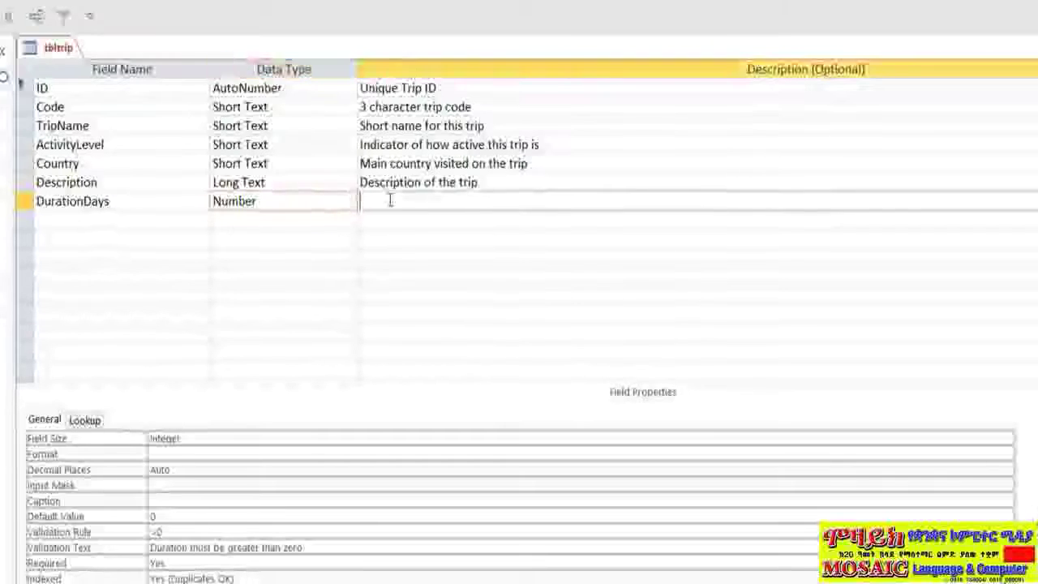
type("Dur")
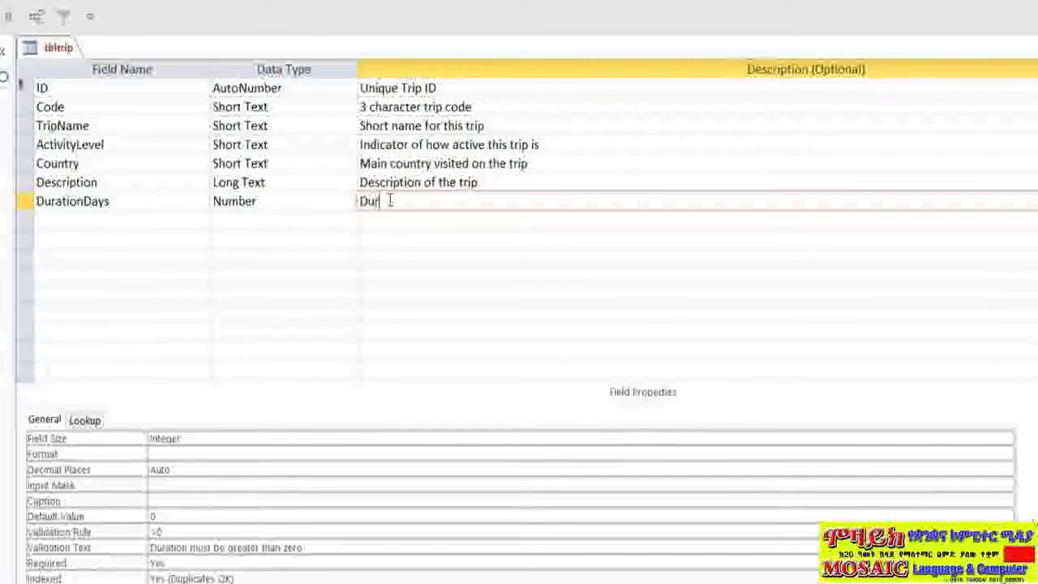
type("ation of ")
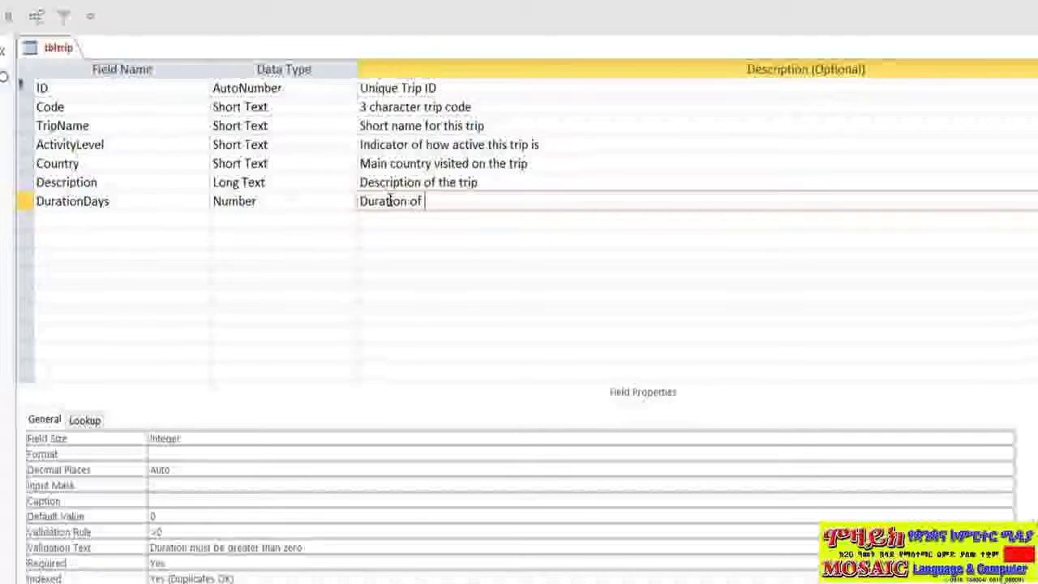
type("trip in ady")
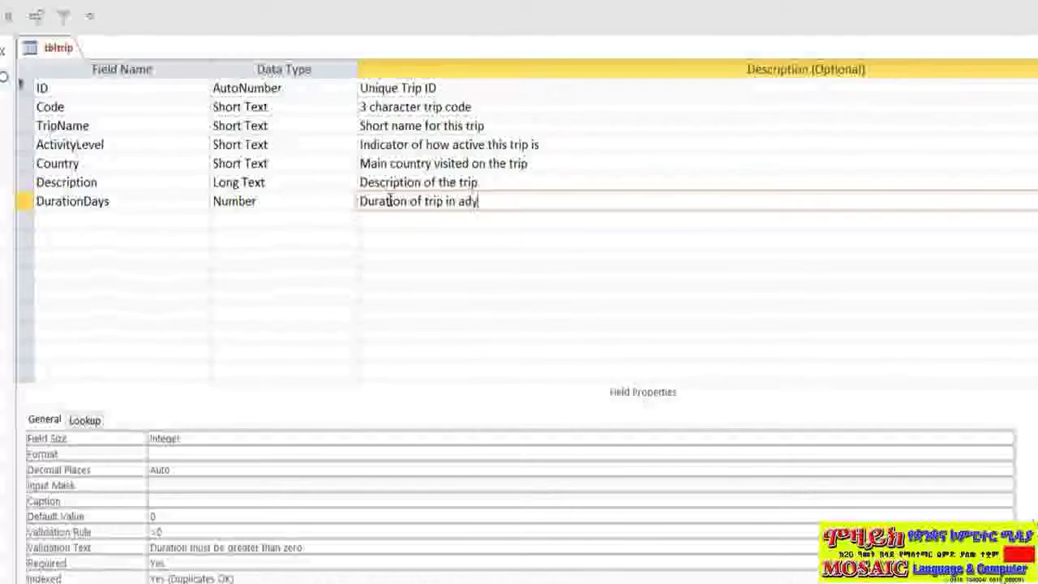
key("BackSpace")
key("BackSpace")
key("BackSpace")
type("daays")
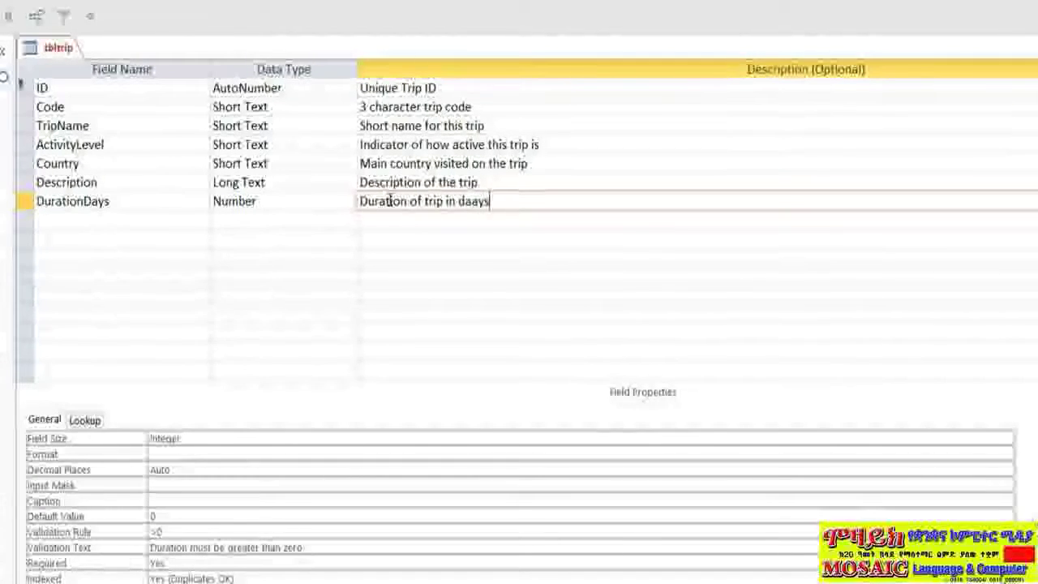
key("BackSpace")
key("BackSpace")
type("ys")
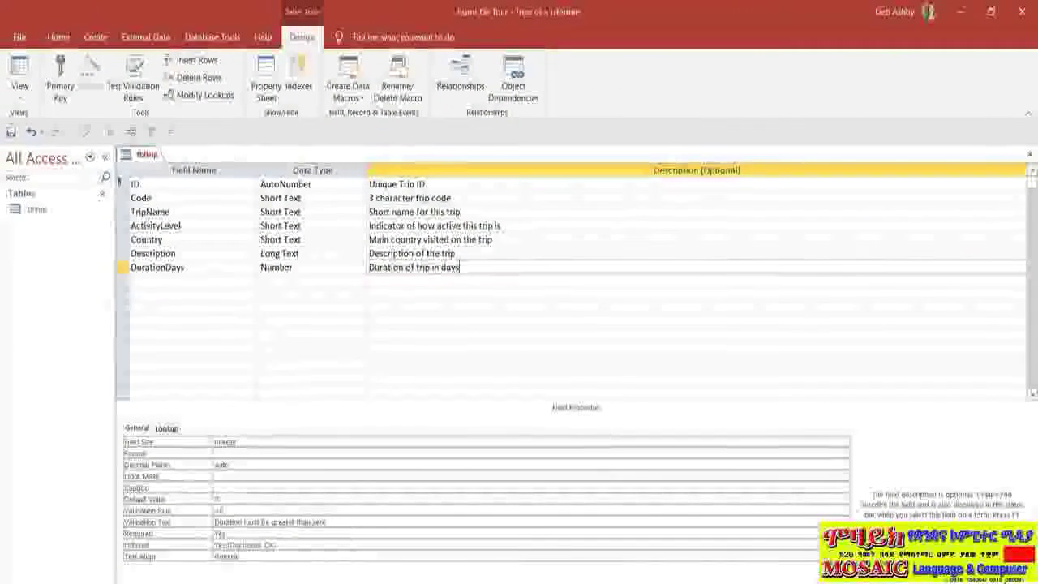
Save the table design and open it in Datasheet view without testing the existing data against the new rules
left_click(19, 68)
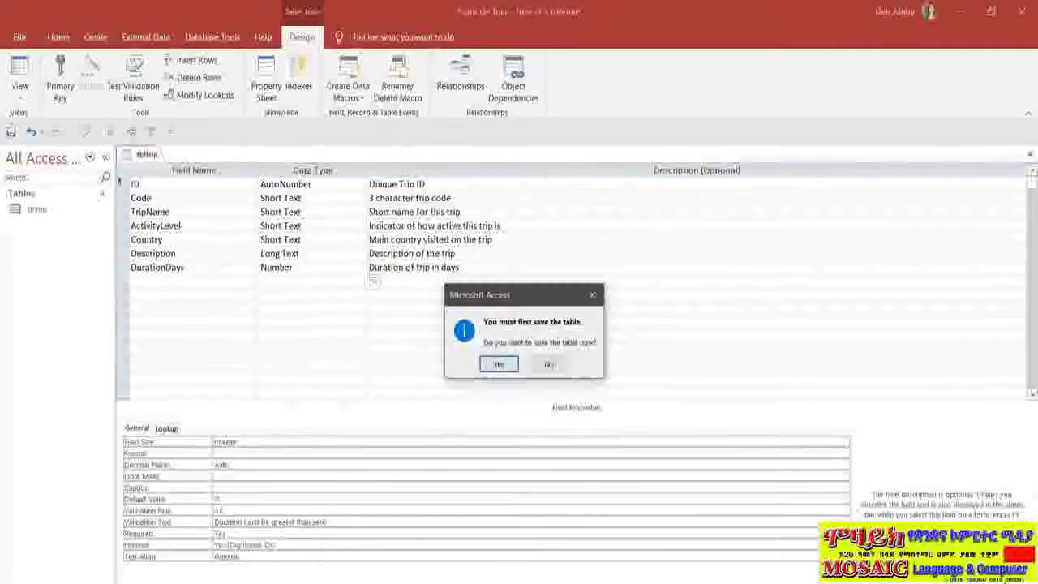
left_click(500, 364)
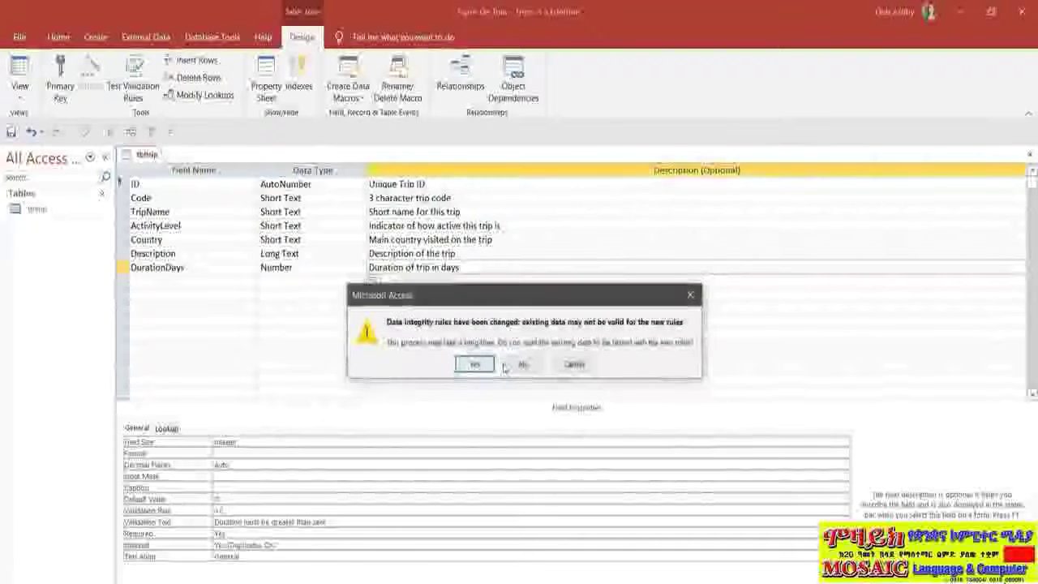
left_click(526, 364)
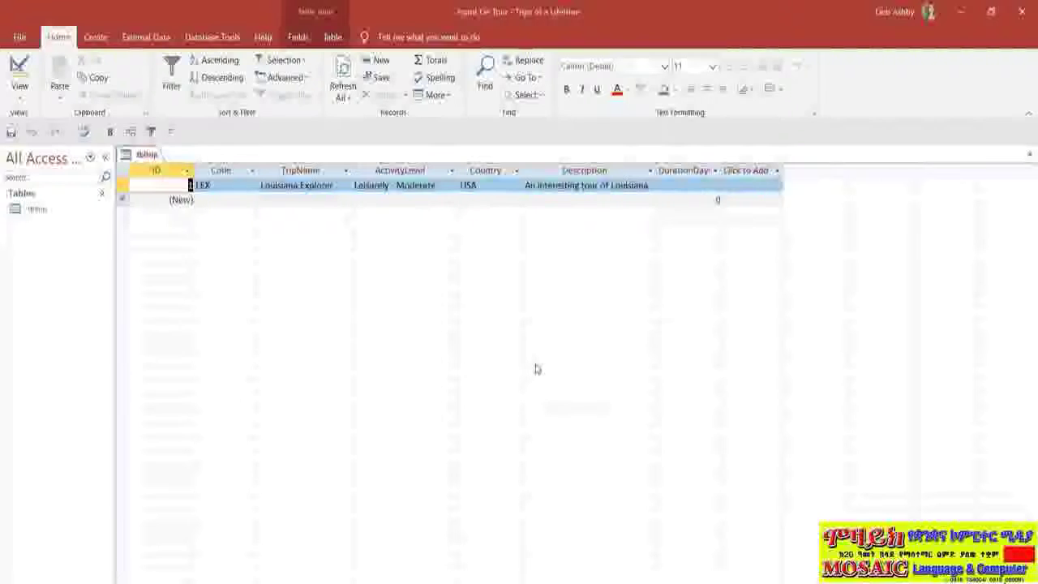
Test the validation rule by trying to enter -3 as DurationDays for the Louisiana Explorer trip
left_click(685, 186)
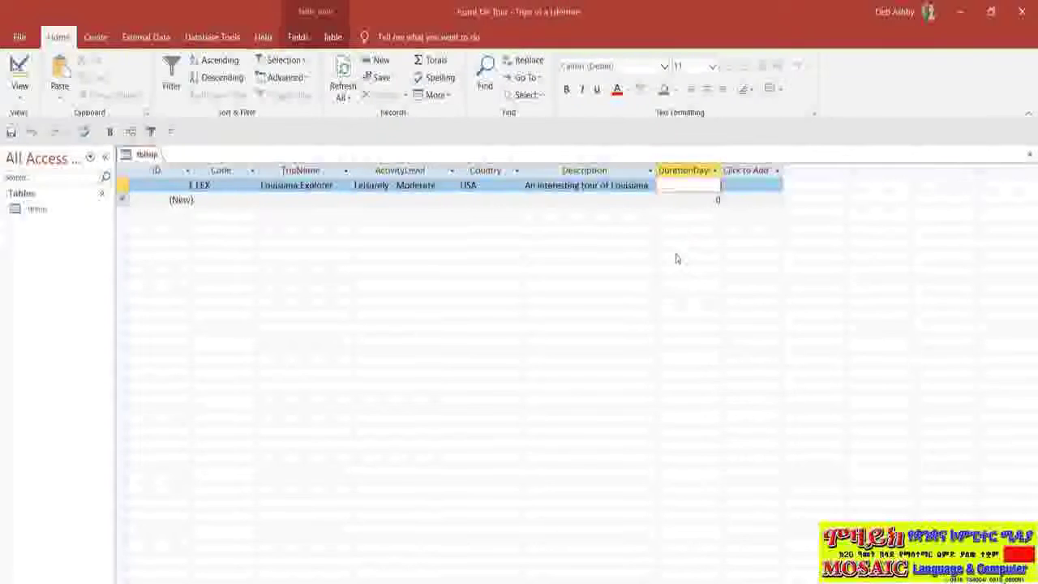
type("-3")
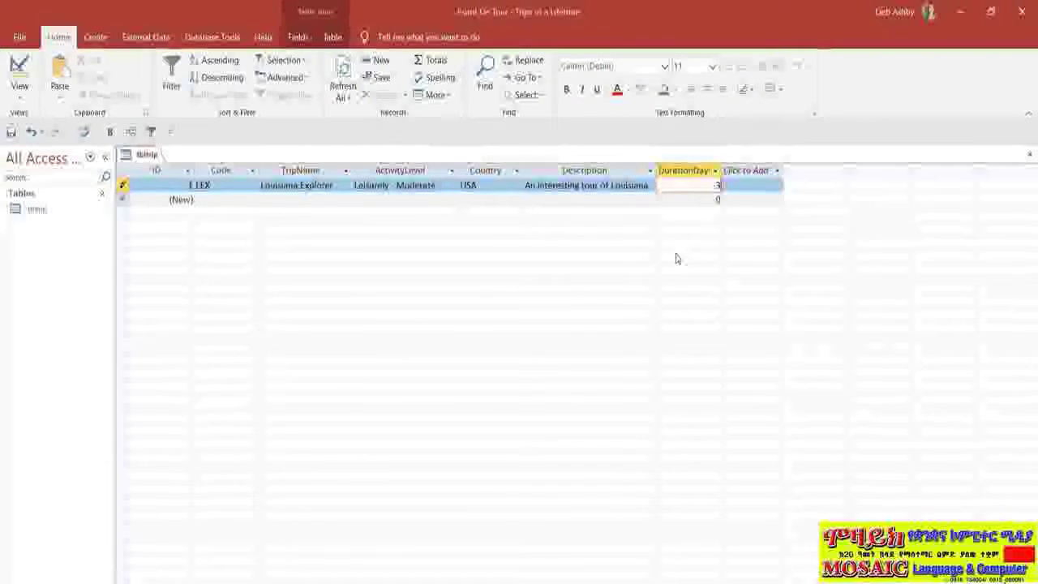
key("Return")
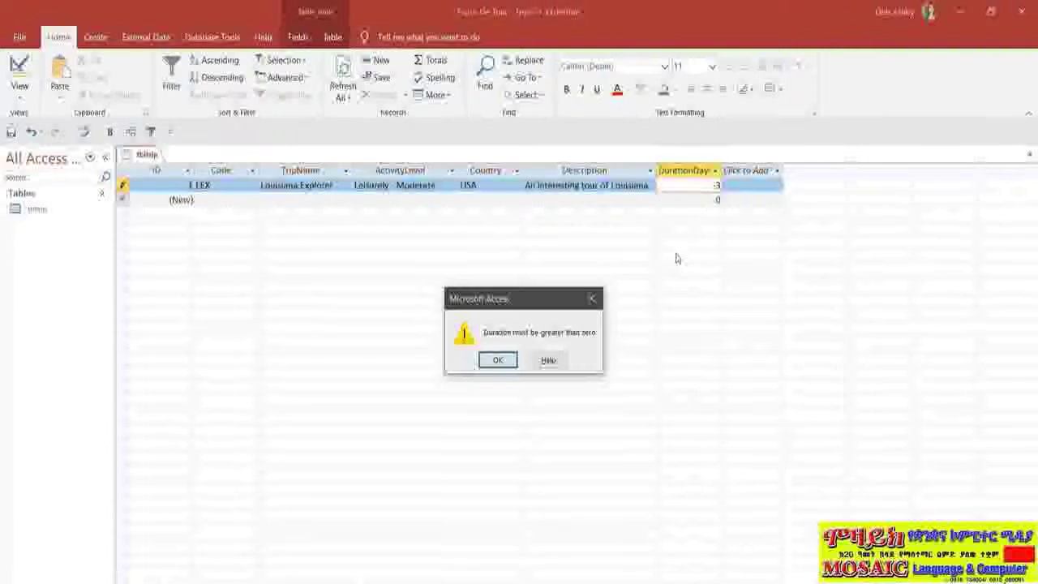
left_click(498, 359)
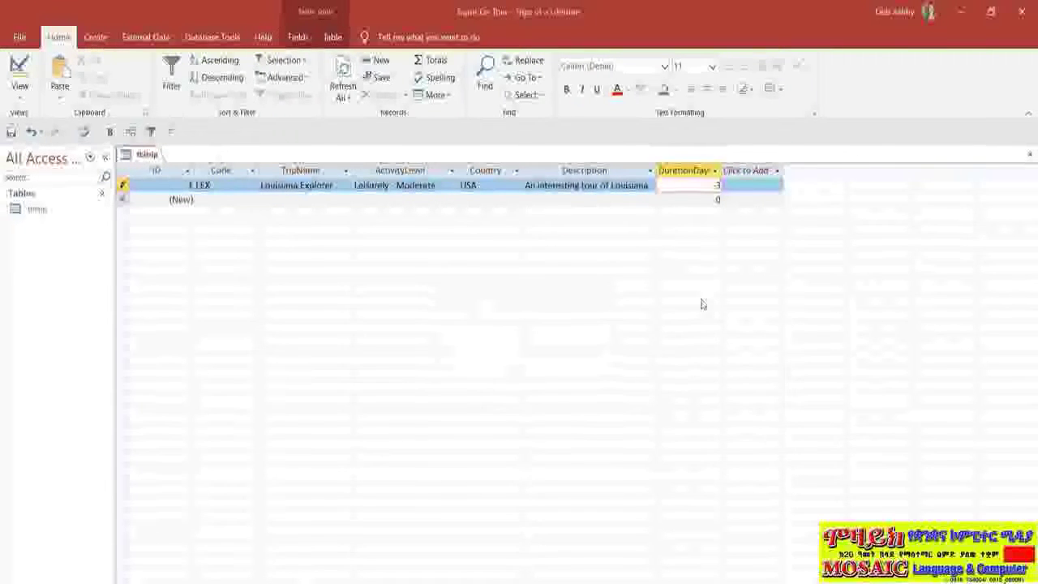
Set DurationDays to 8 in the Louisiana Explorer record and commit the record
double_click(714, 185)
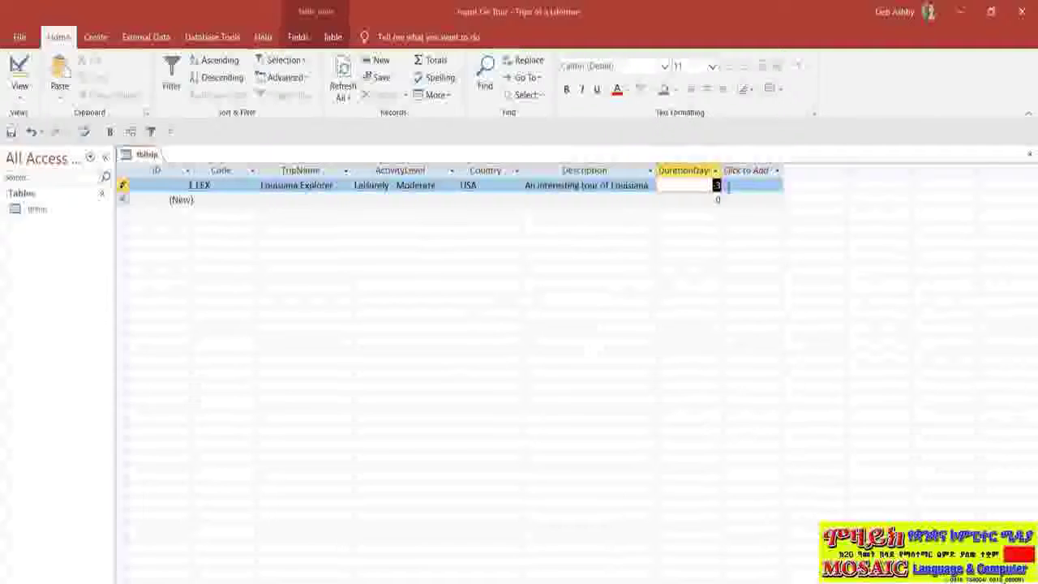
type("8")
key("Tab")
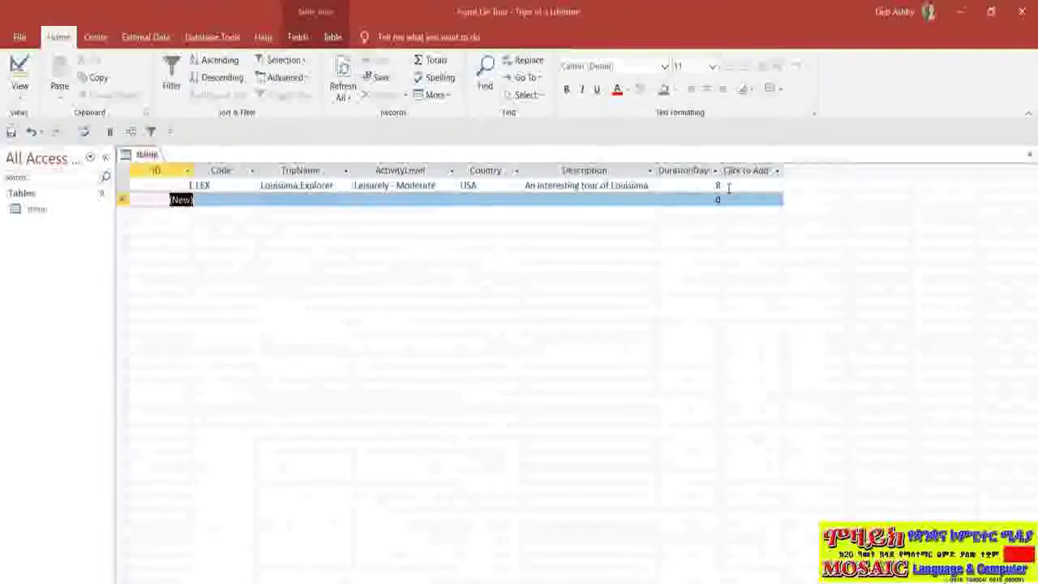
Switch to the trip notes in Notepad, highlight the Price Range (excl. flights) line and return to Access
key("alt+Tab")
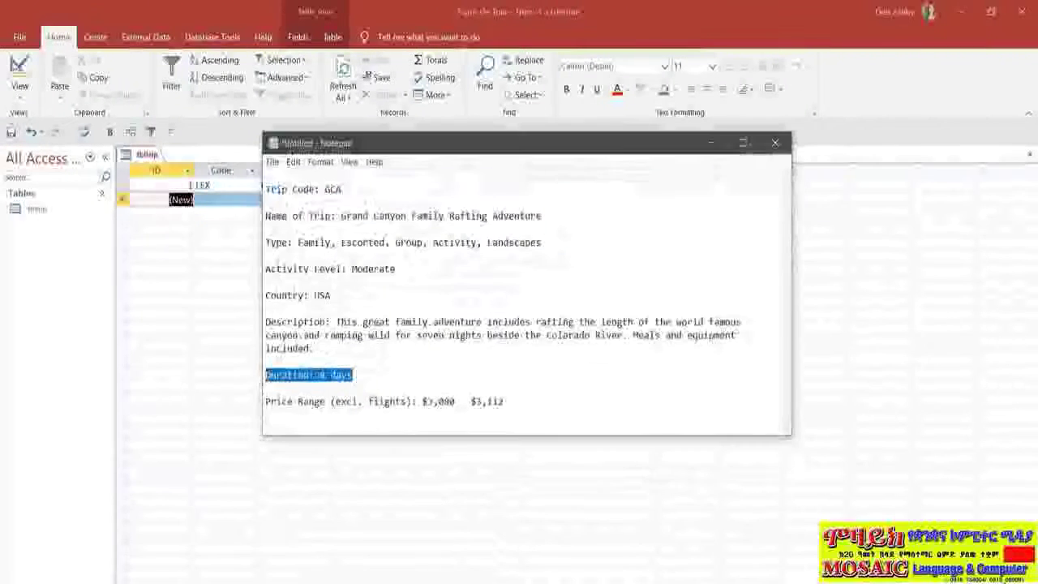
left_click(265, 401)
left_click_drag(264, 402, 506, 401)
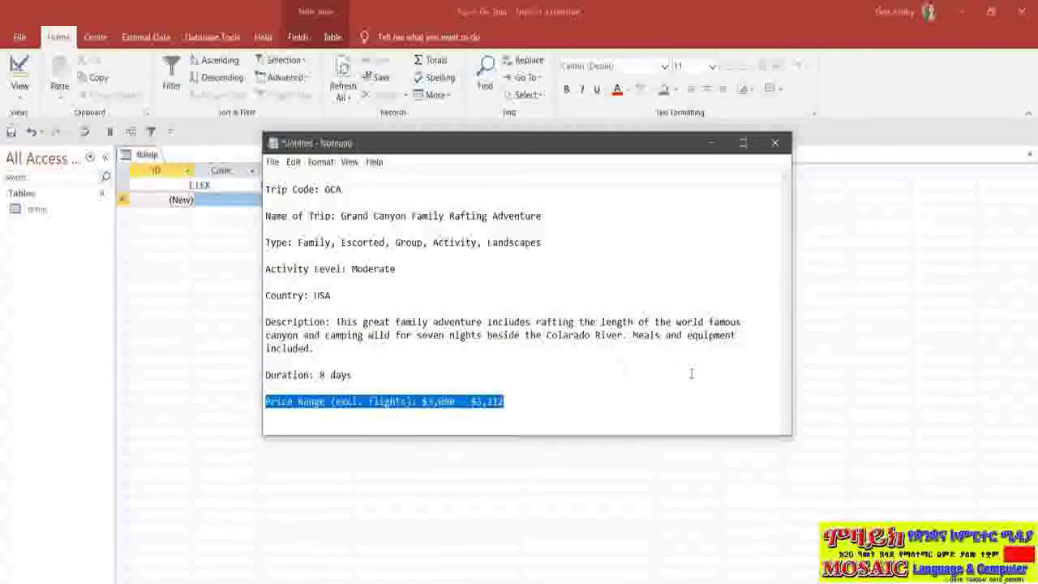
left_click(711, 143)
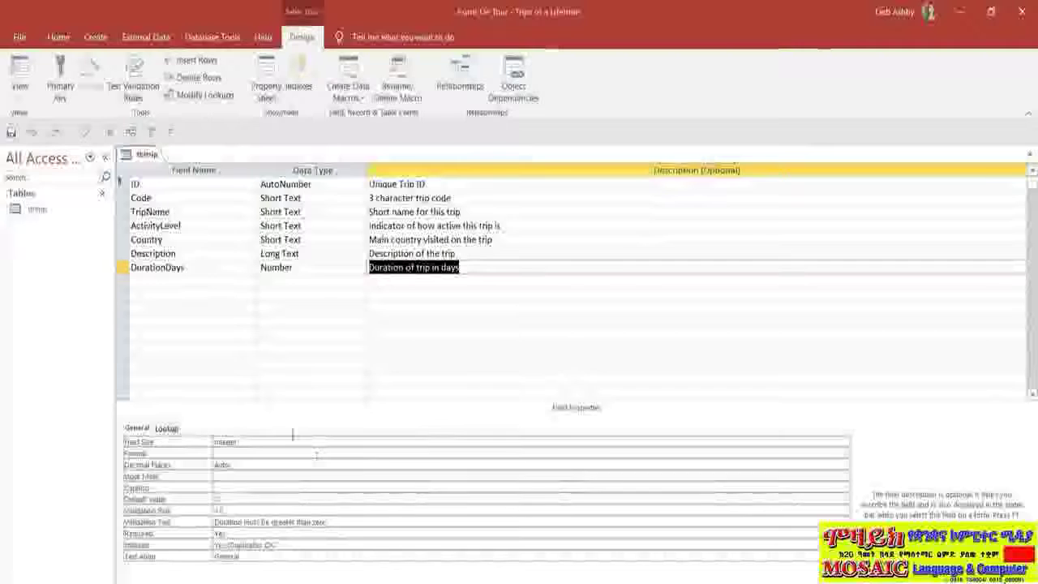
Add a PriceMinimum field below DurationDays with the Currency data type and the description "Minimum price of trip"
left_click(156, 281)
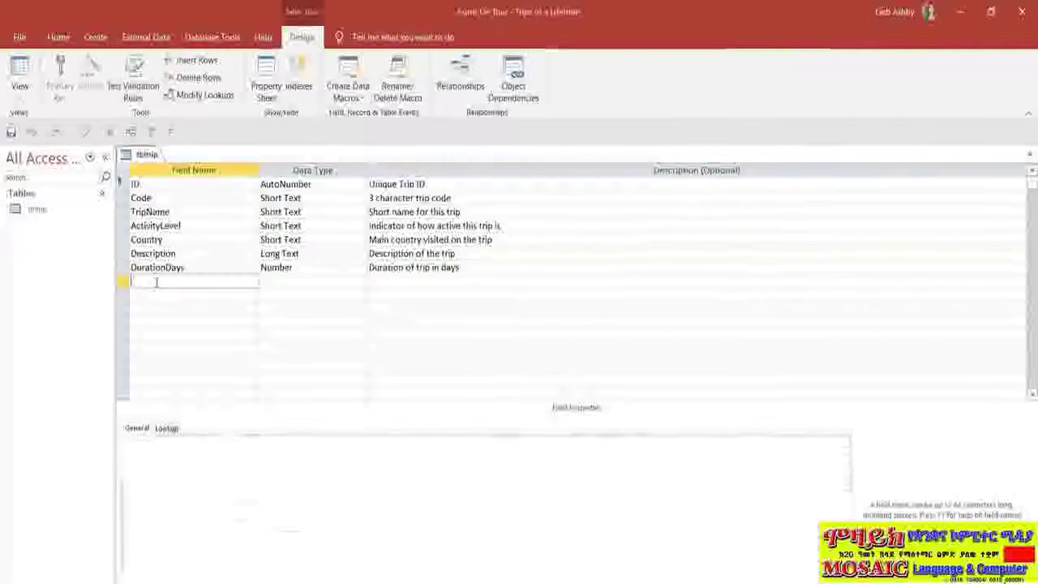
type("Price")
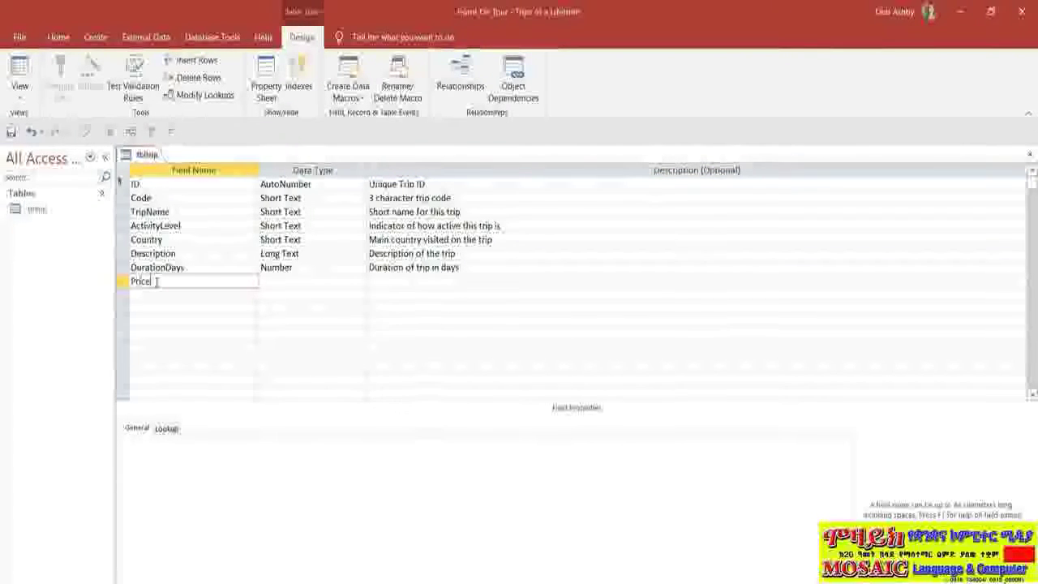
type("Min")
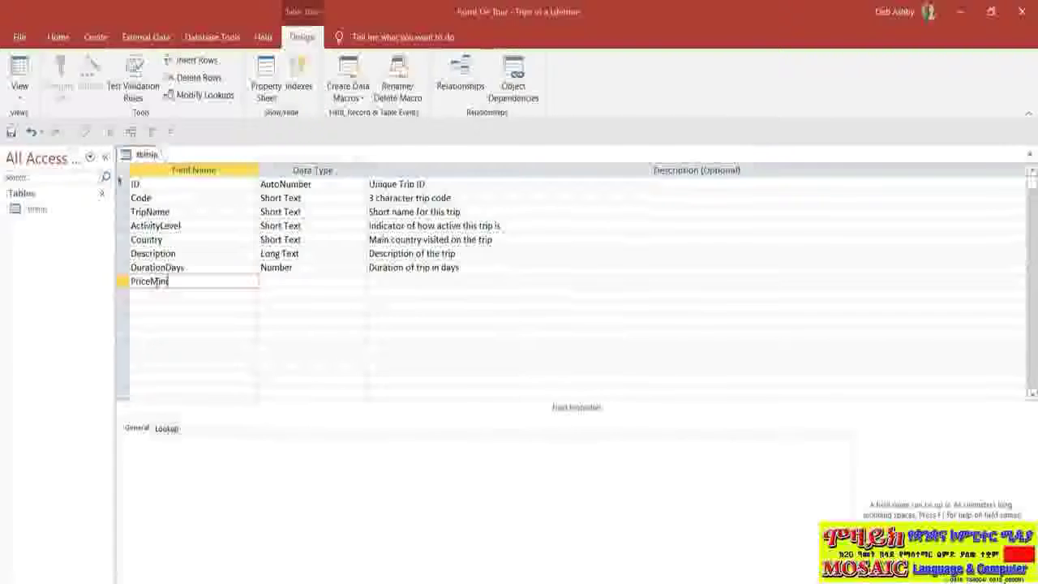
type("imum")
key("Tab")
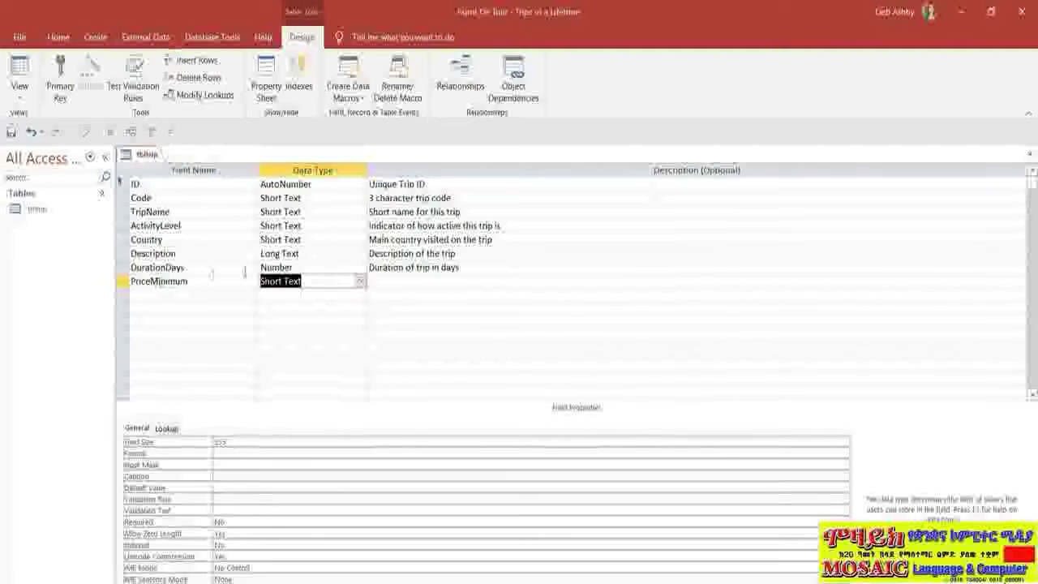
left_click(360, 281)
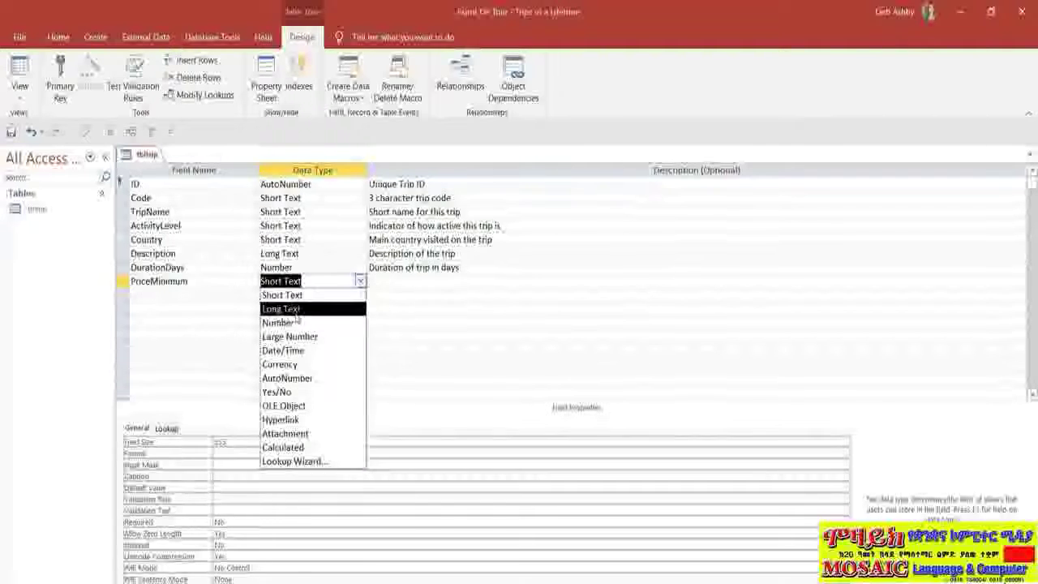
left_click(345, 364)
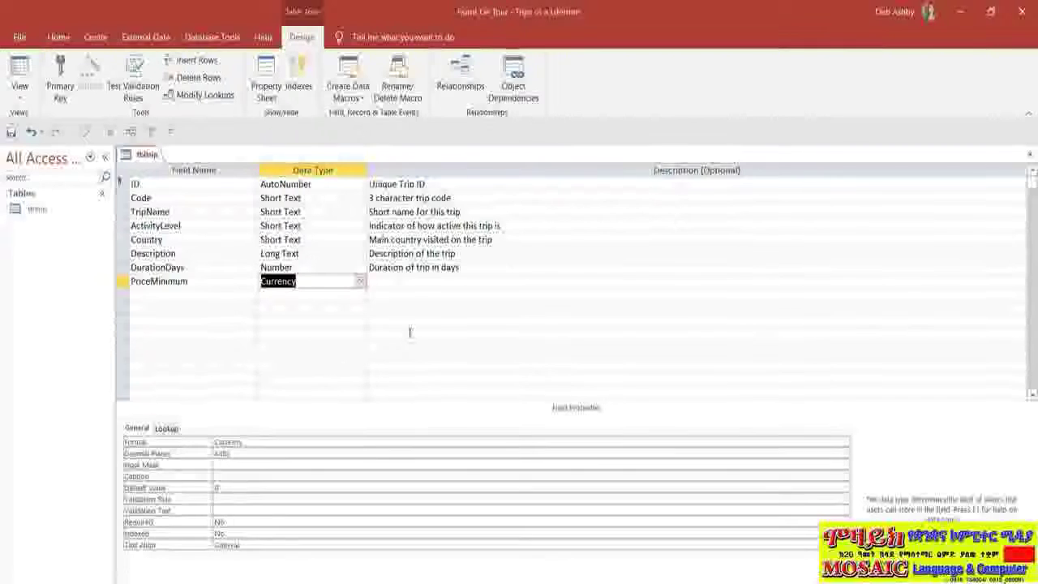
left_click(391, 283)
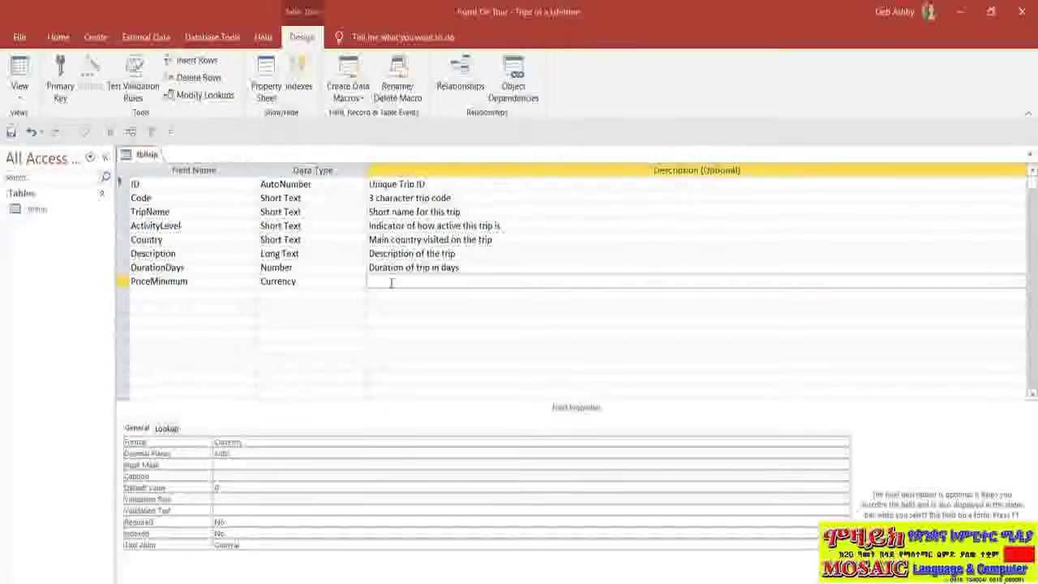
type("Minimum price of trip")
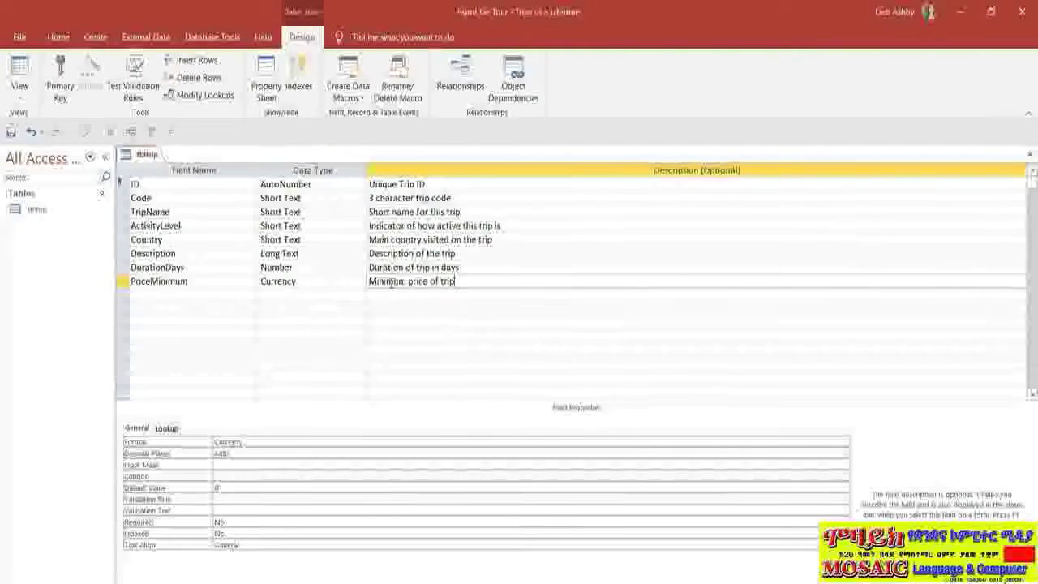
Give PriceMinimum the validation rule >0 and the validation text "Minimum price must be positive"
left_click(222, 498)
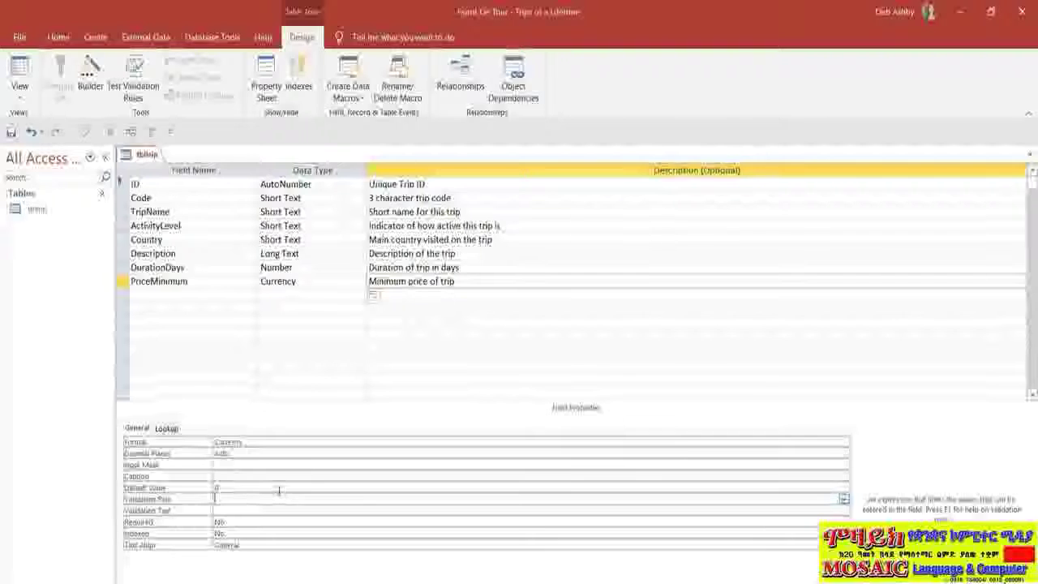
type(">0")
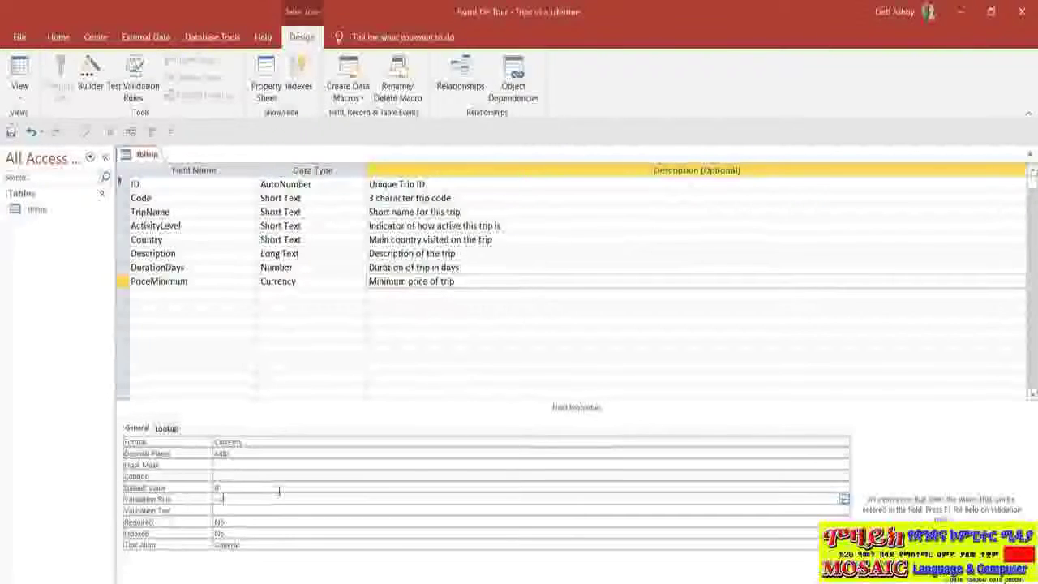
left_click(251, 508)
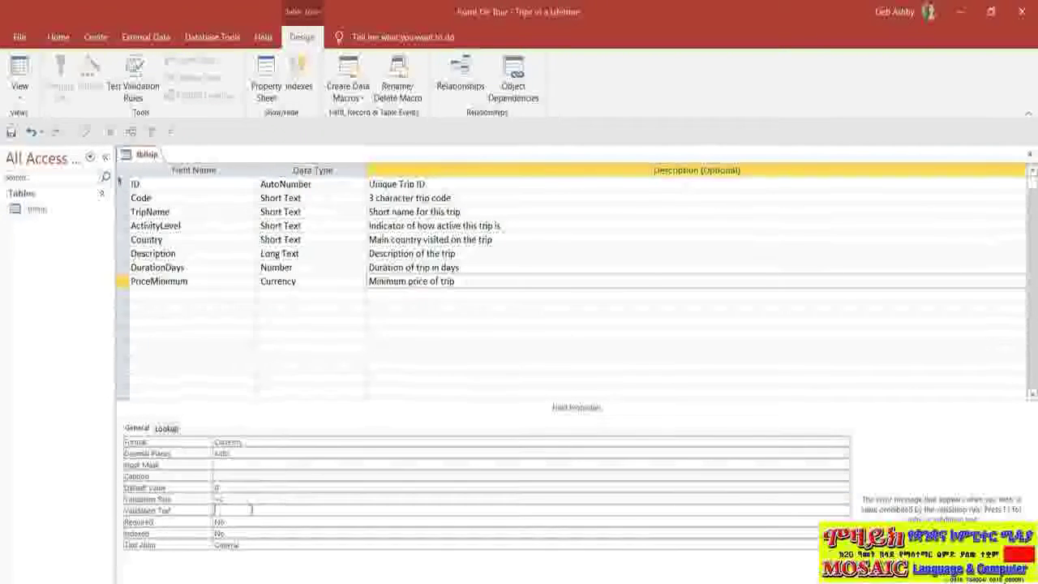
type("Minimu")
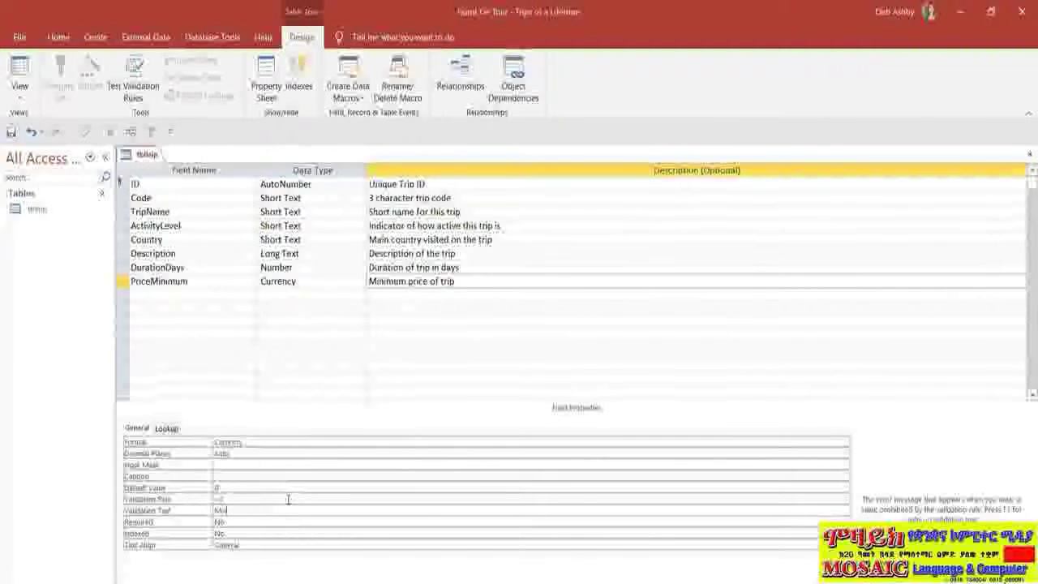
type("m price mus")
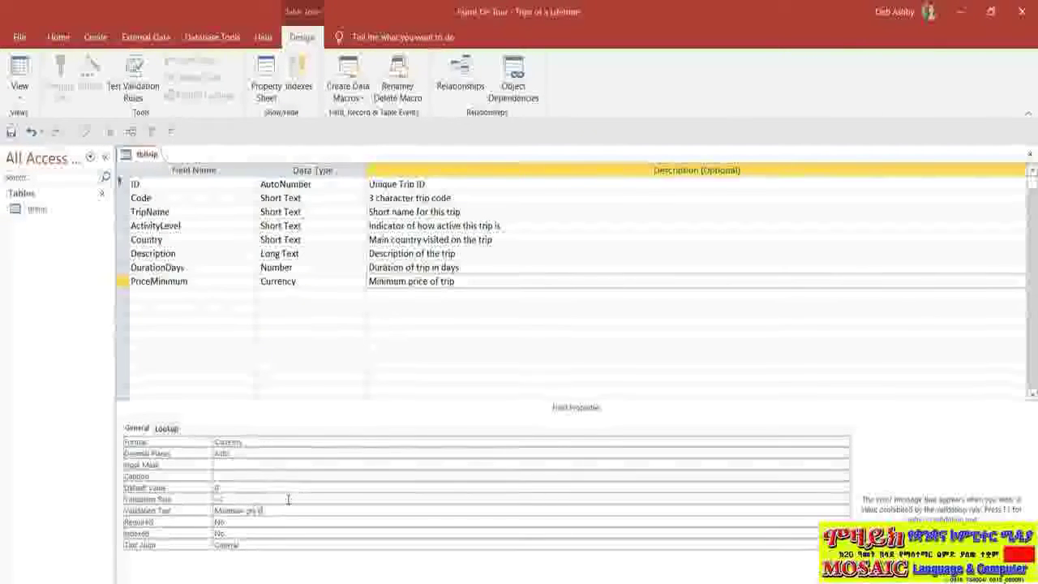
type("t be positive")
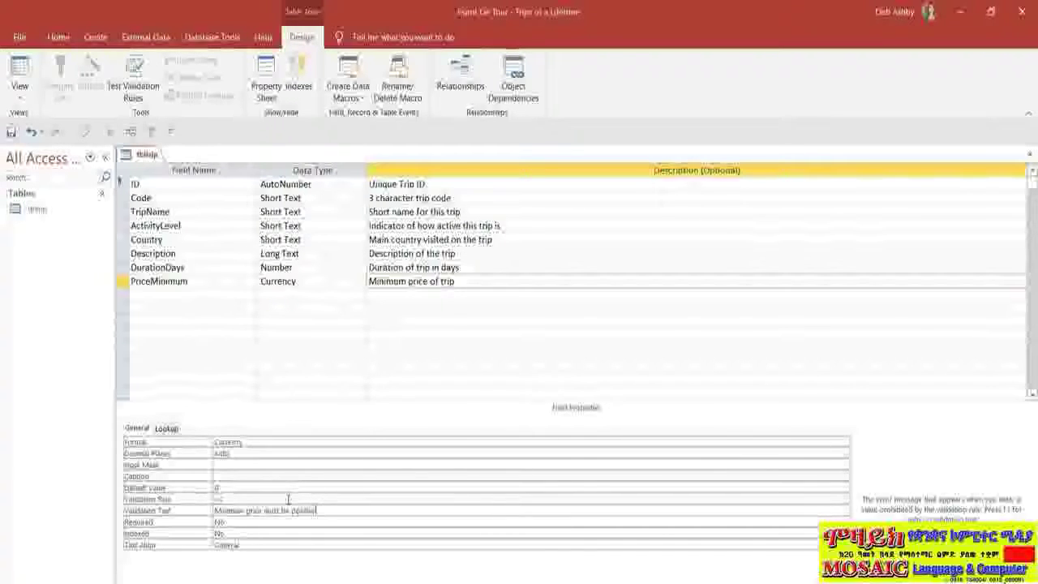
key("Return")
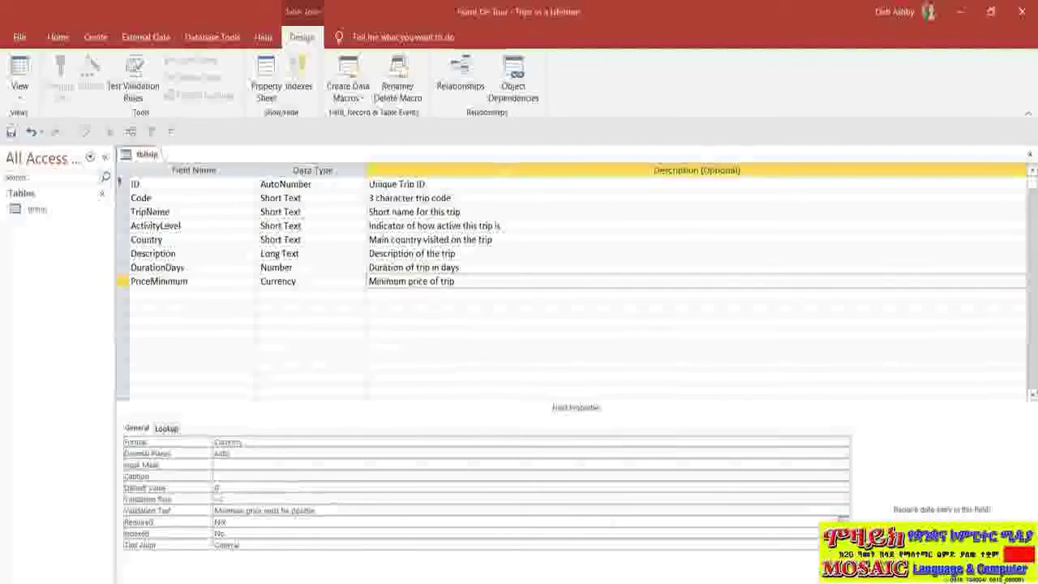
Make PriceMinimum a required field and set its indexing to Yes (Duplicates OK)
left_click(498, 538)
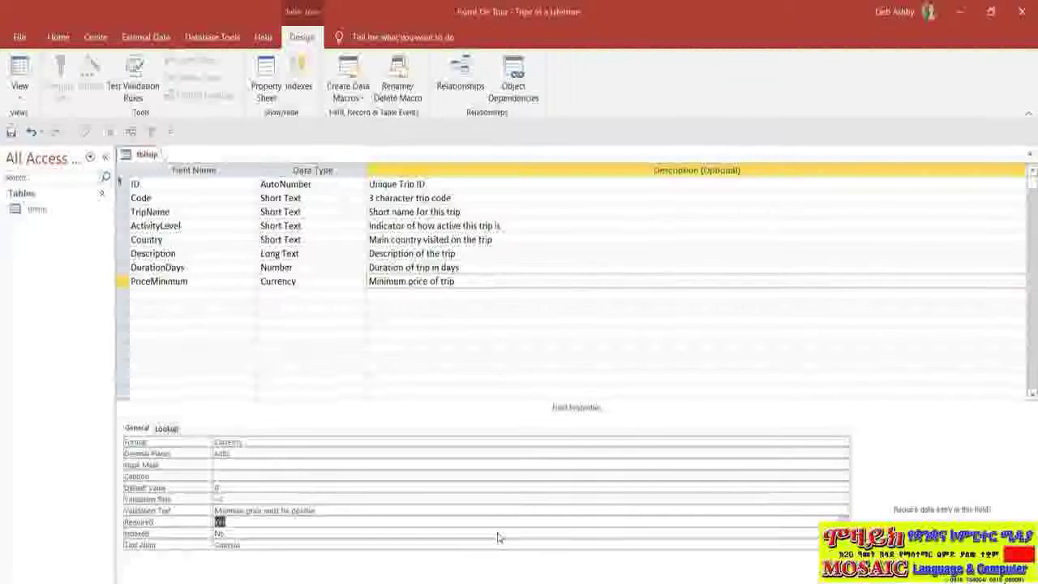
left_click(282, 531)
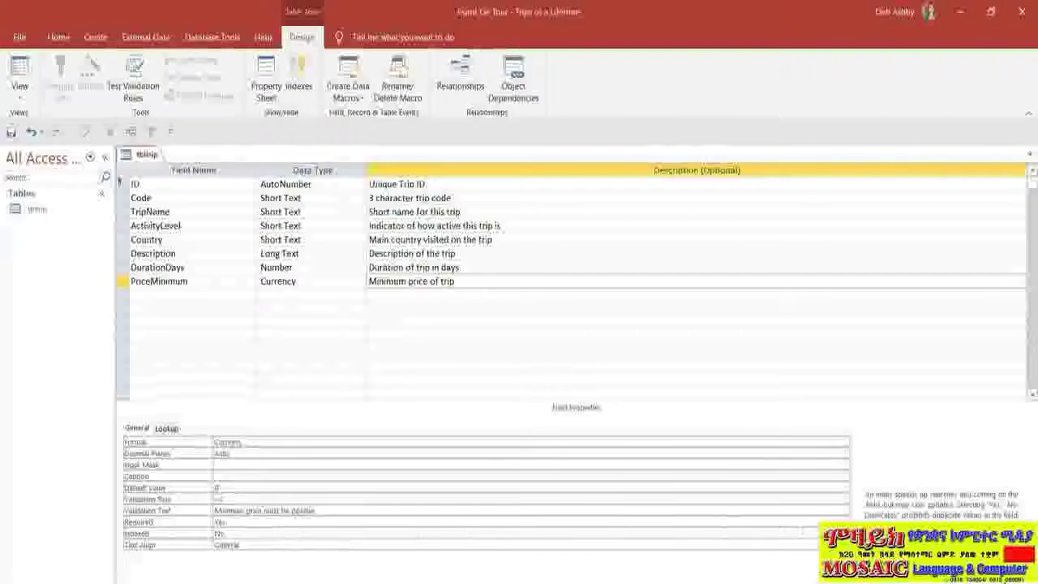
left_click(365, 533)
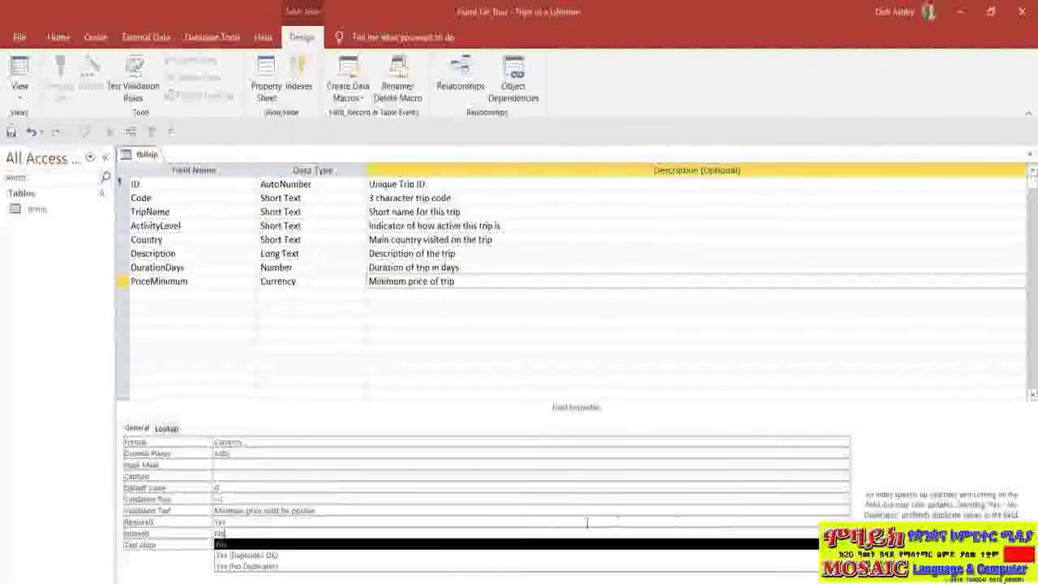
left_click(363, 557)
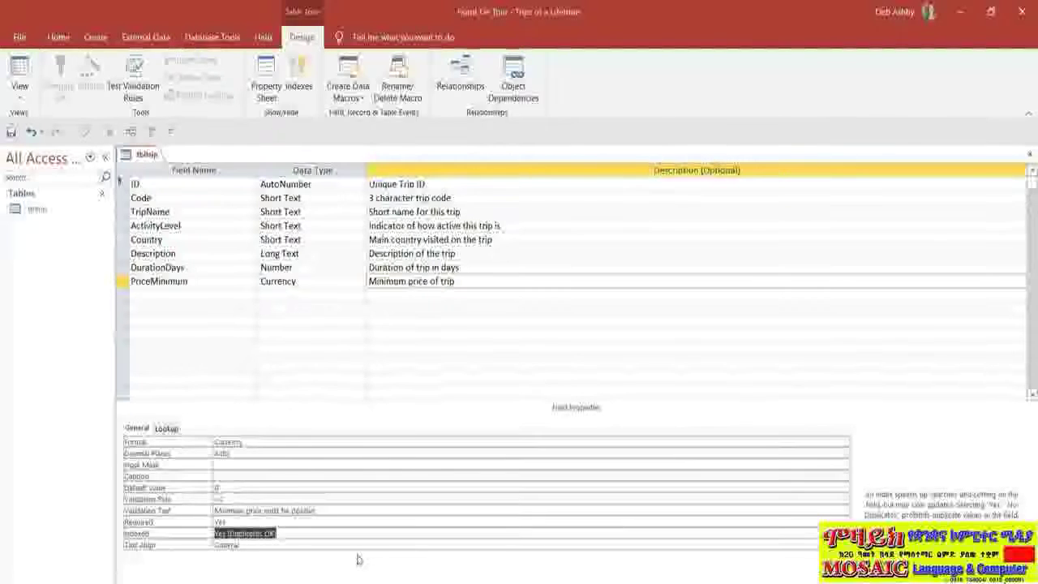
Add a PriceMaximum field below PriceMinimum with the Currency data type
left_click(166, 298)
type("Price")
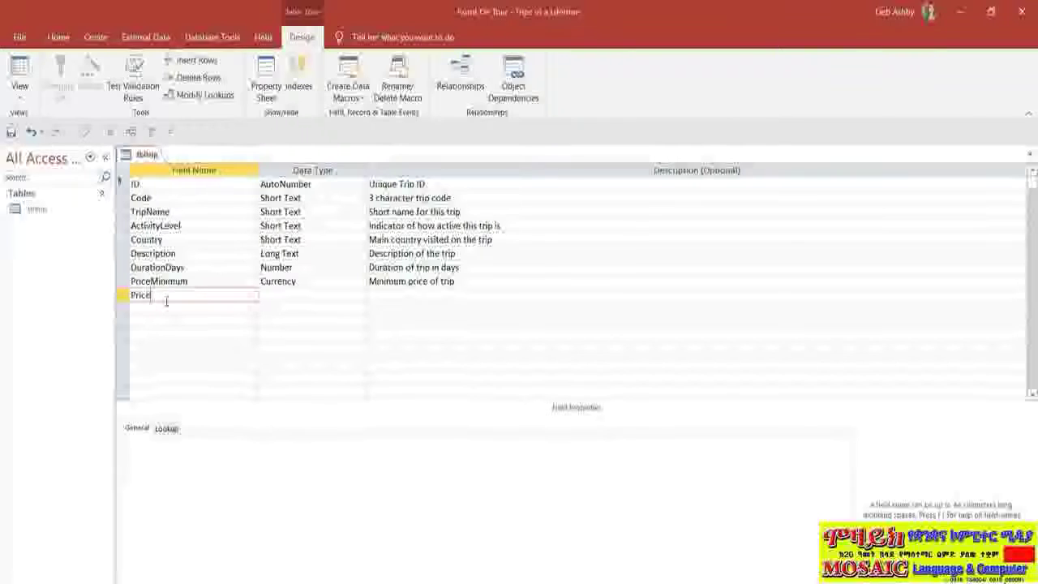
type("Maximum")
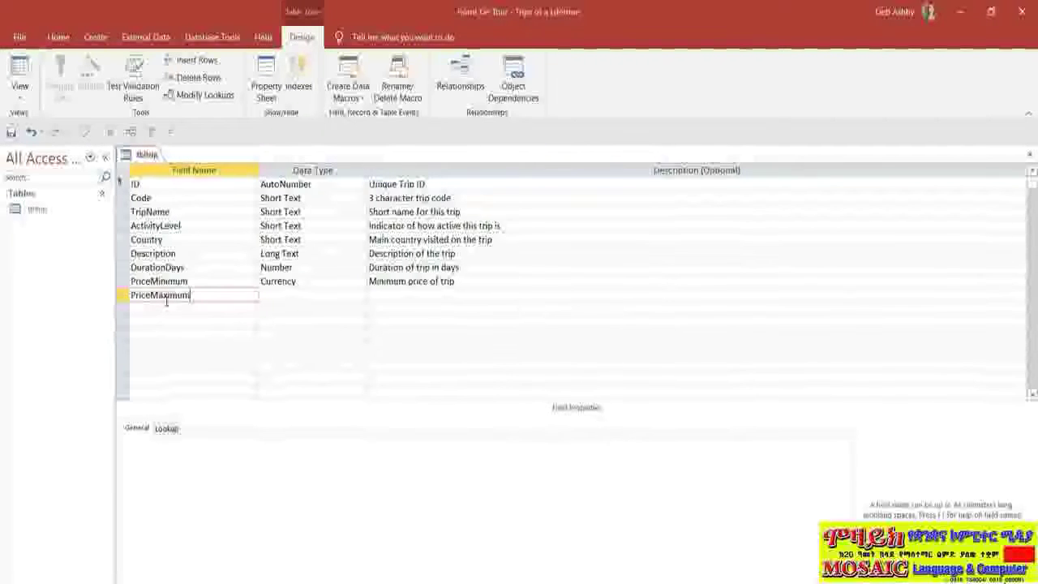
key("Tab")
left_click(362, 296)
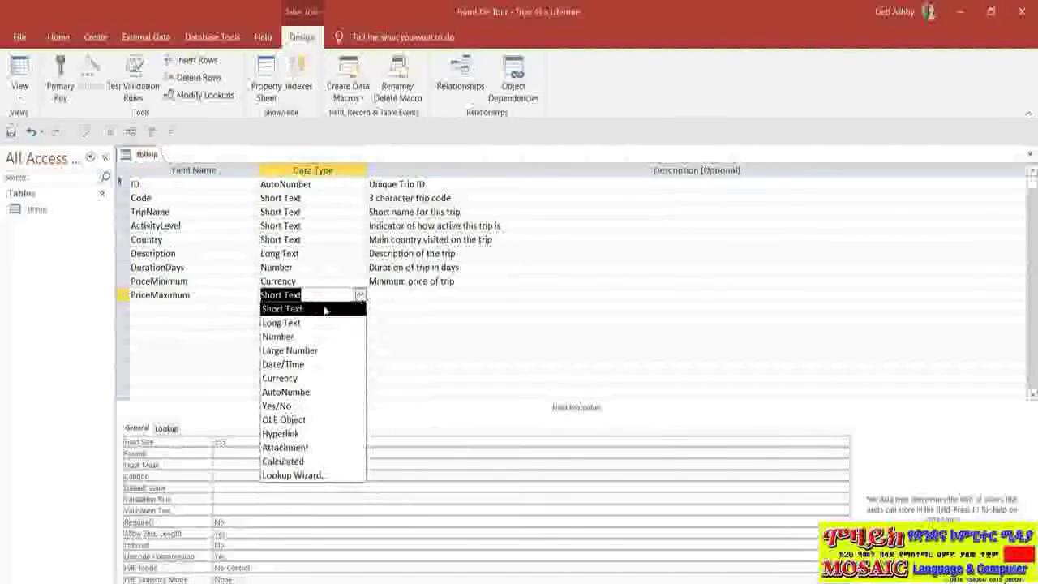
left_click(303, 379)
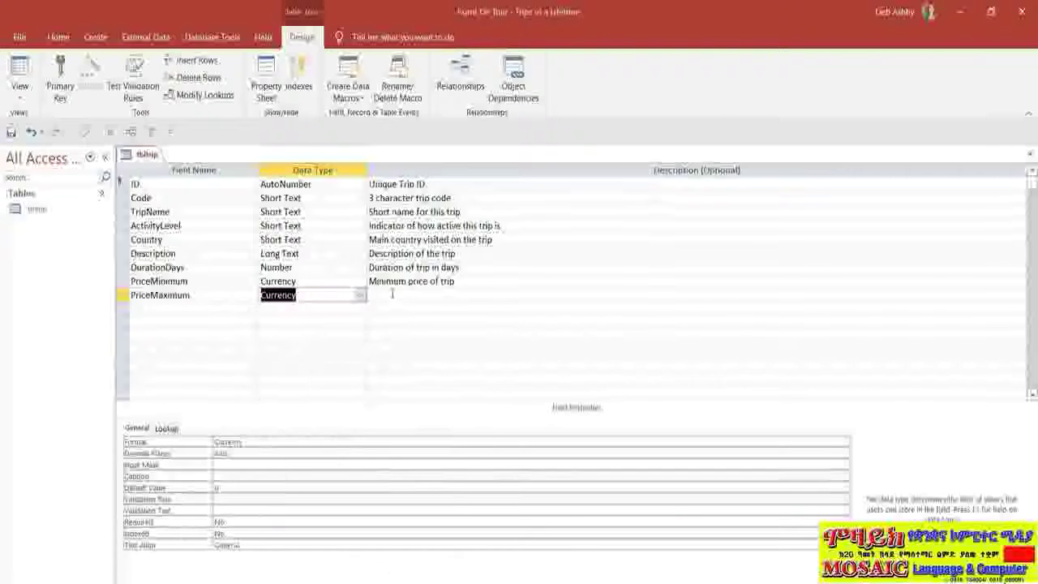
Give the PriceMaximum field the description "Maximum price of trip"
left_click(392, 295)
type("Maximum p")
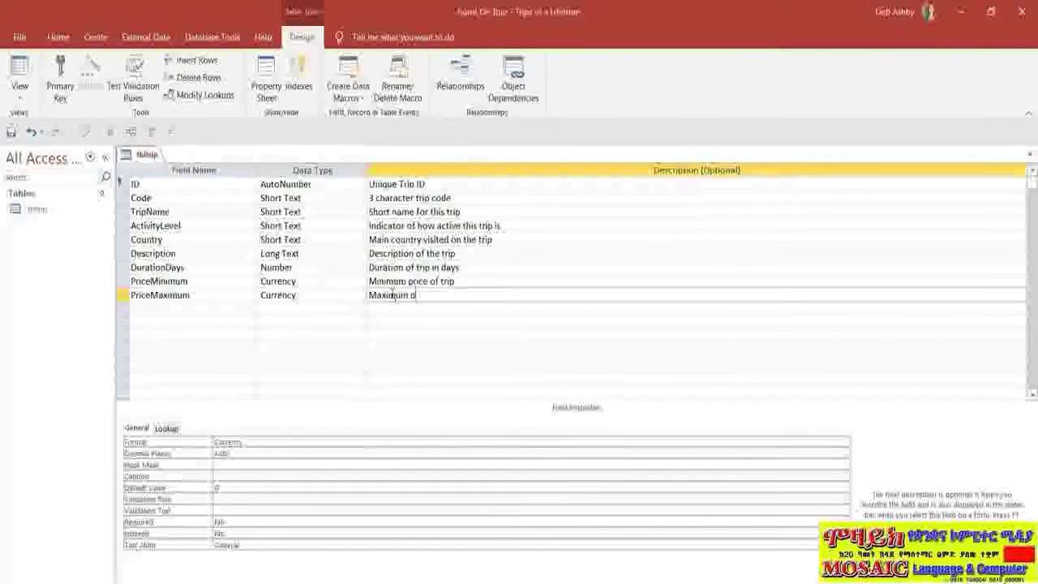
type("rice of trip")
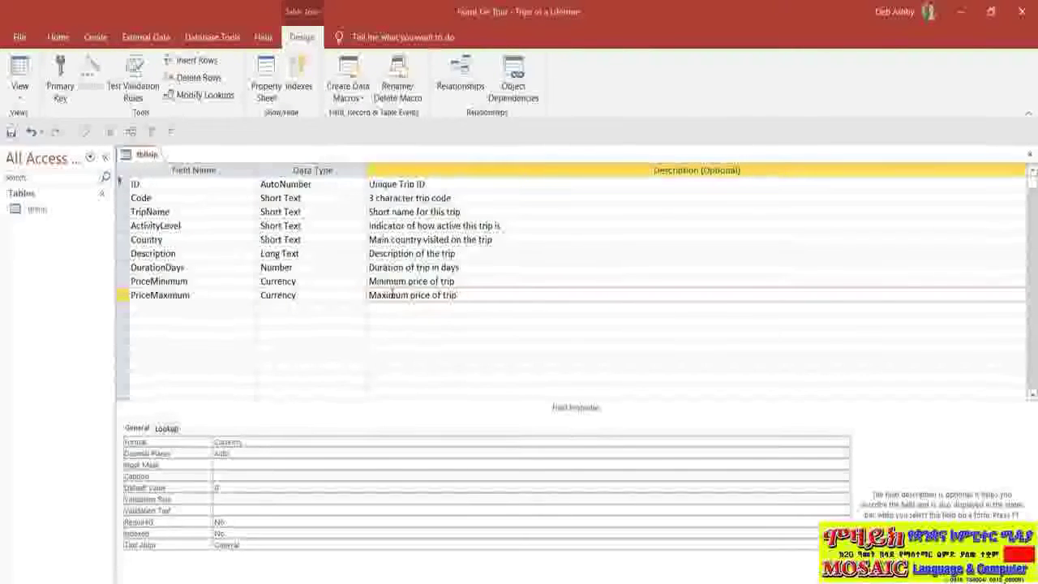
Give PriceMaximum the validation rule >0 and the validation text "Maximum must be positive"
left_click(224, 498)
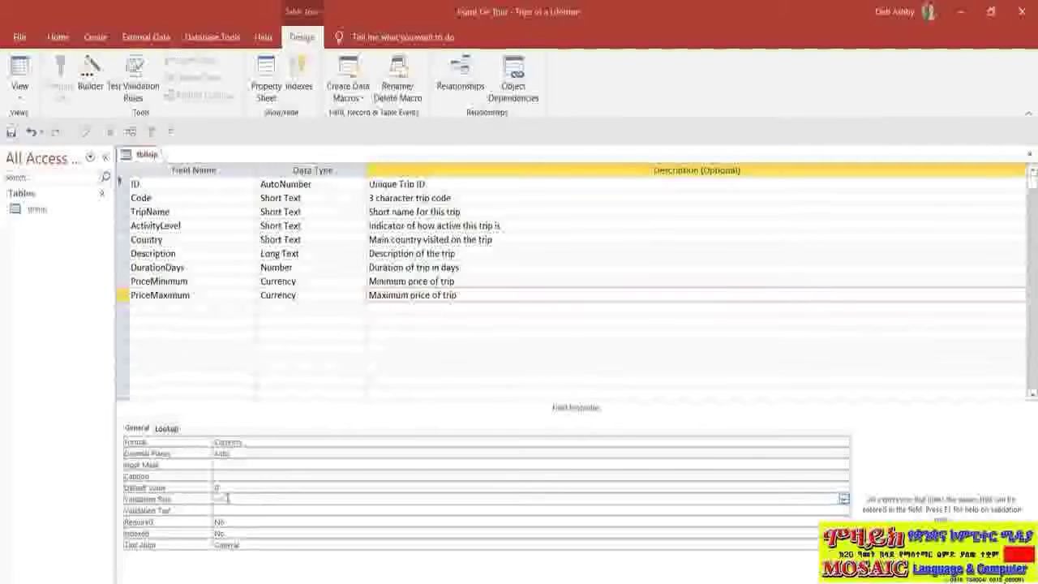
left_click(222, 506)
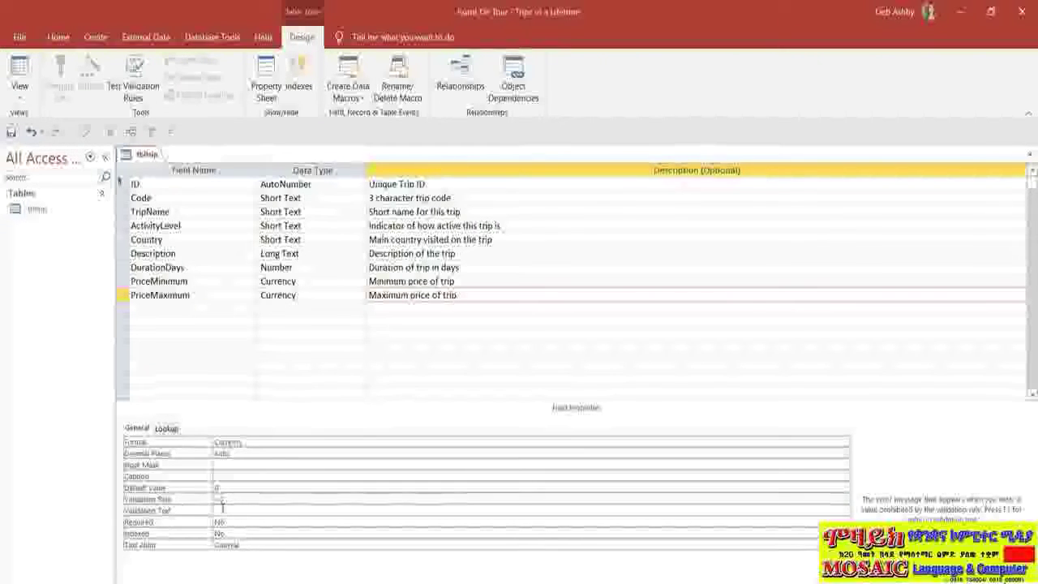
key("ctrl+v")
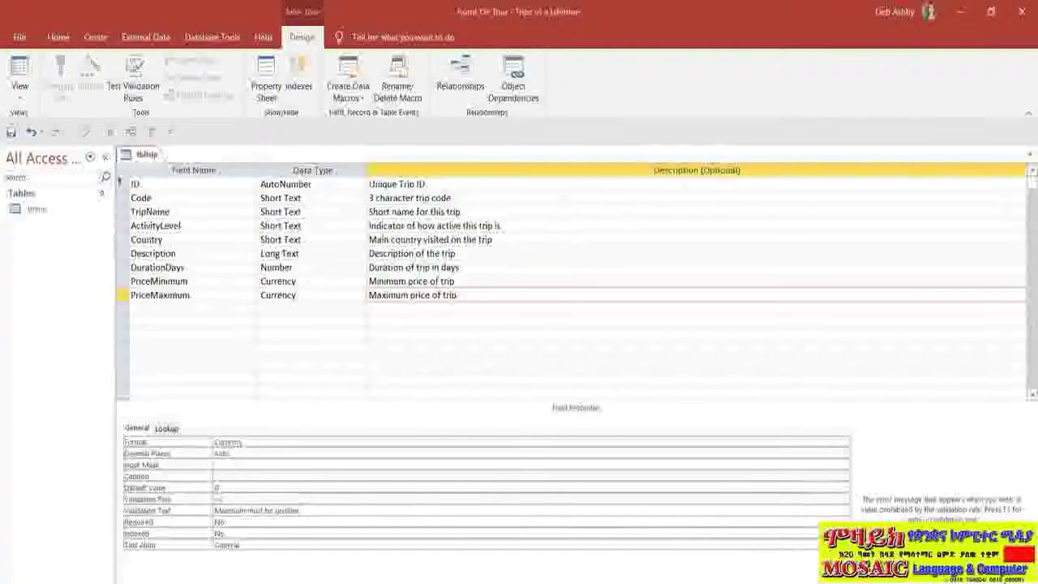
Start the validation rules test, saving the table but declining to test existing data against the new rules
left_click(133, 89)
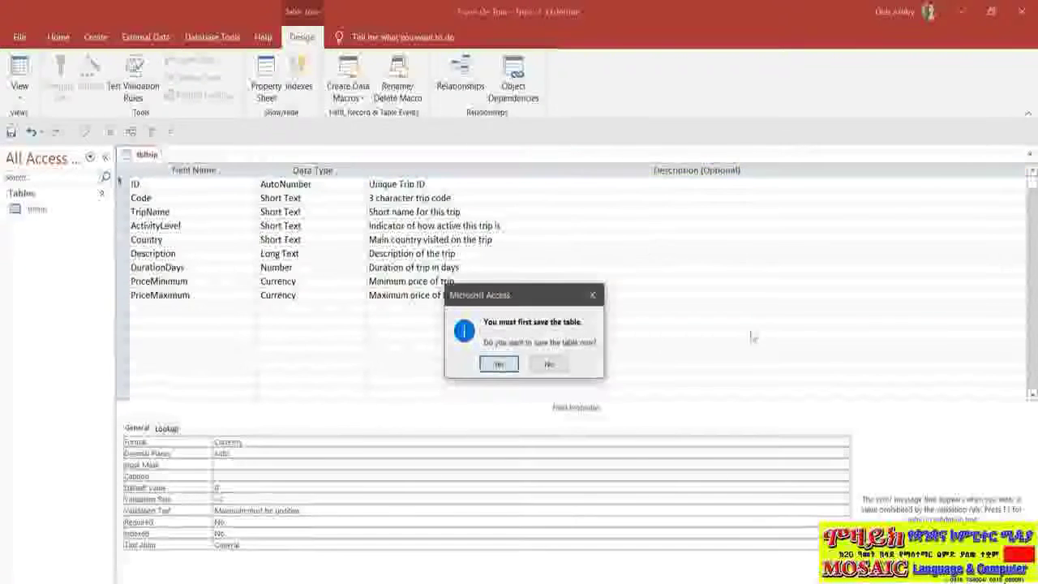
left_click(499, 364)
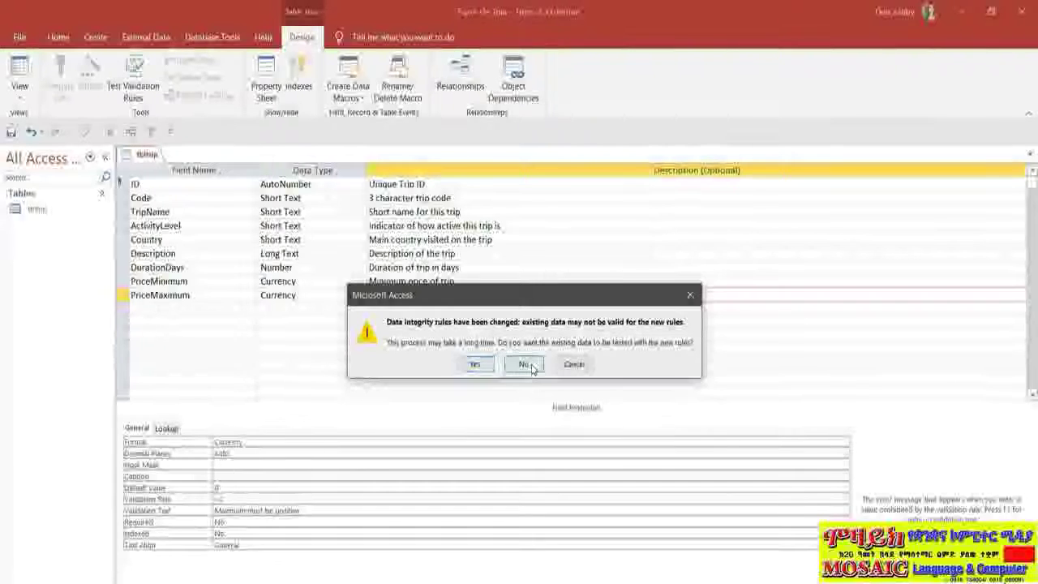
left_click(524, 364)
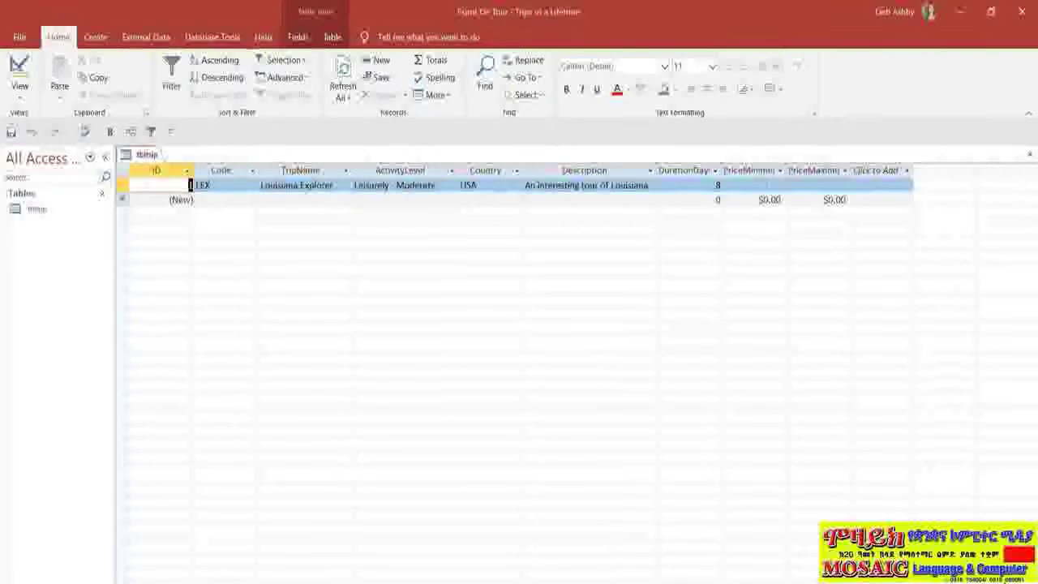
Copy the lower price $3,080 from the Notepad trip notes into PriceMinimum of the Louisiana Explorer record in Access
key("alt+Tab")
left_click(471, 374)
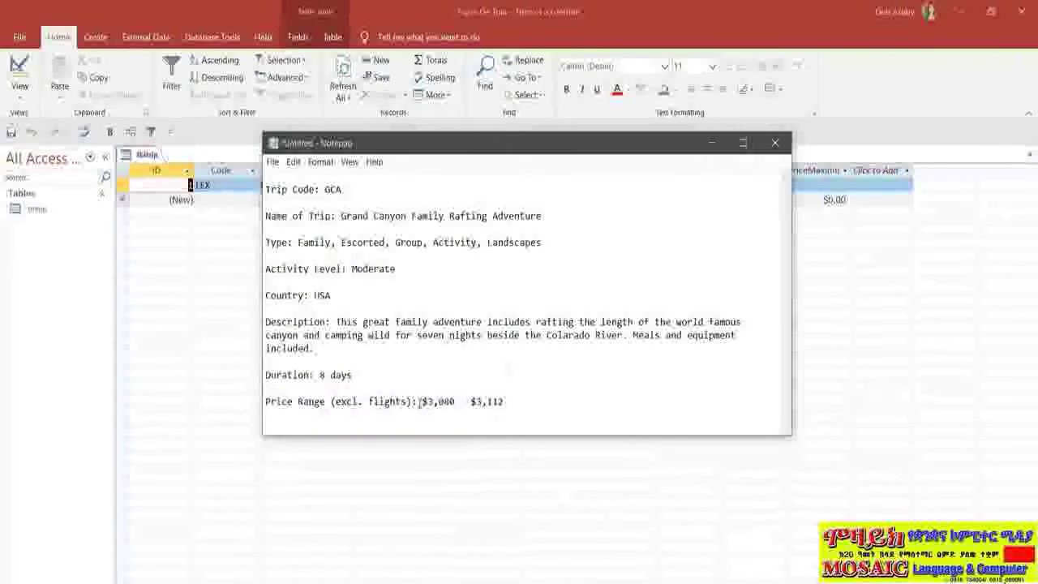
left_click_drag(419, 403, 455, 403)
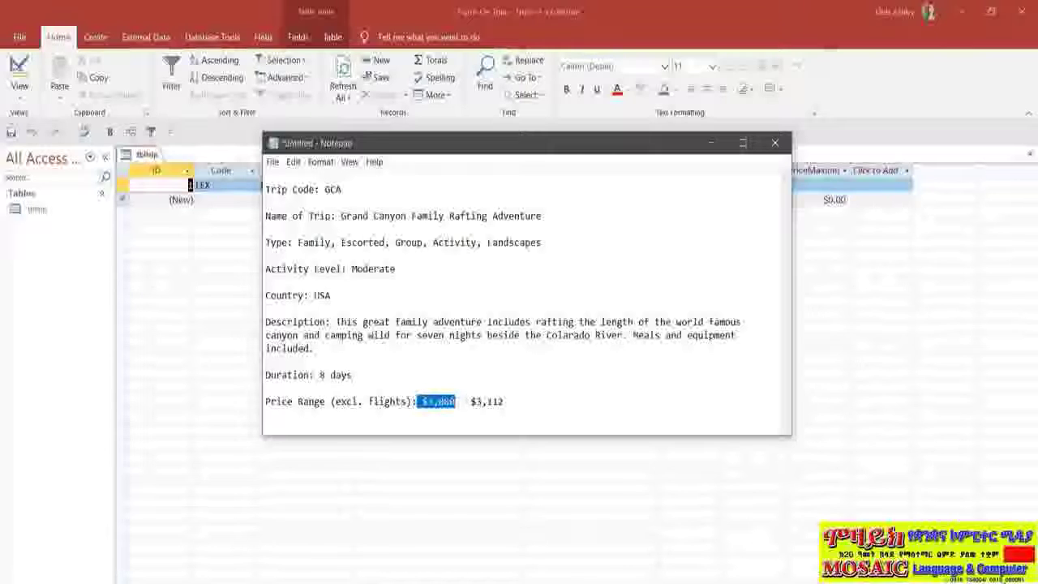
right_click(444, 402)
left_click(510, 447)
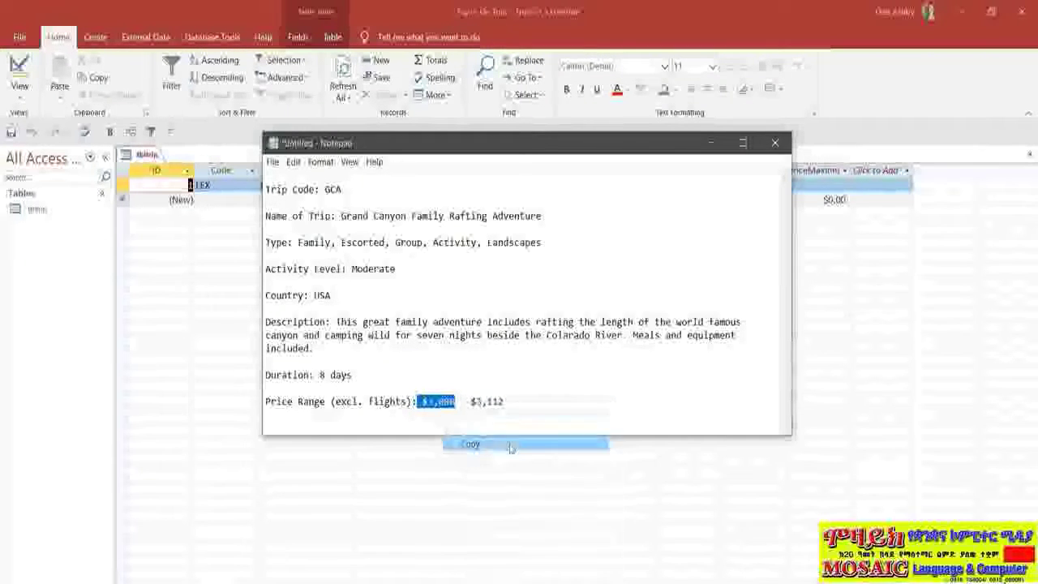
key("alt+Tab")
left_click(750, 185)
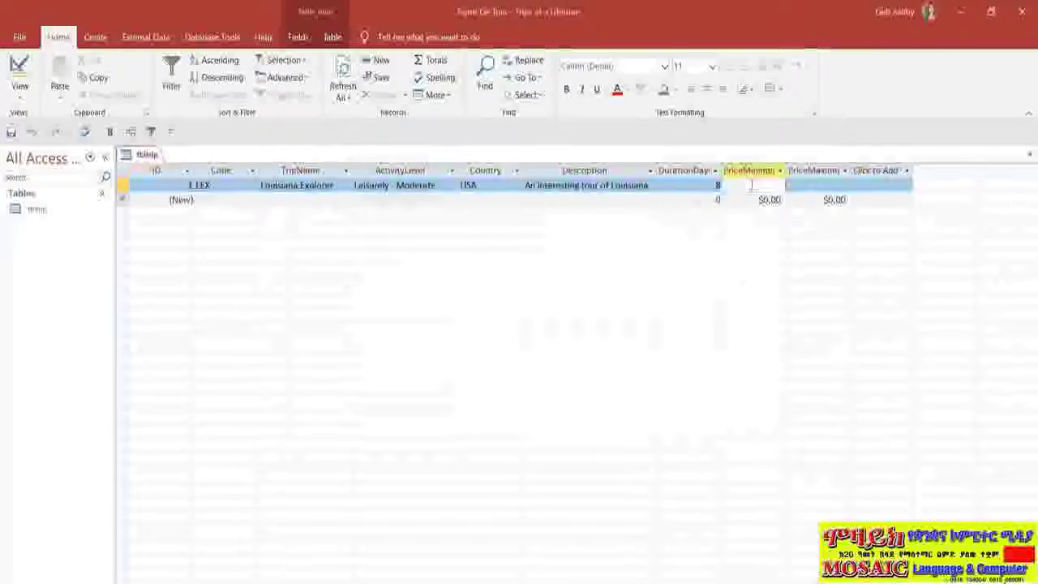
right_click(750, 185)
left_click(791, 236)
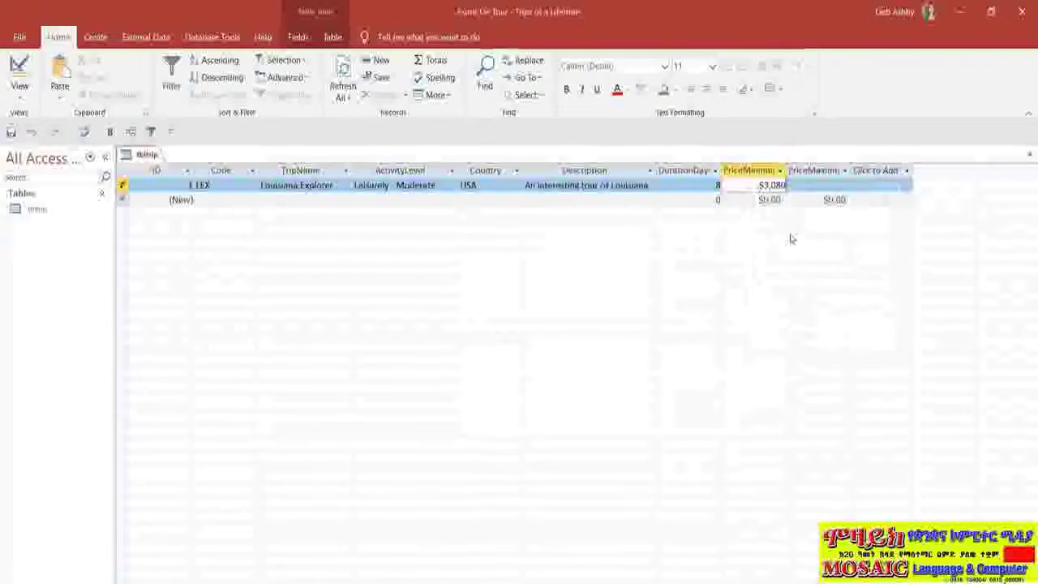
Copy the upper price $3,112 from the Notepad trip notes into PriceMaximum of the Louisiana Explorer record in Access
key("alt+Tab")
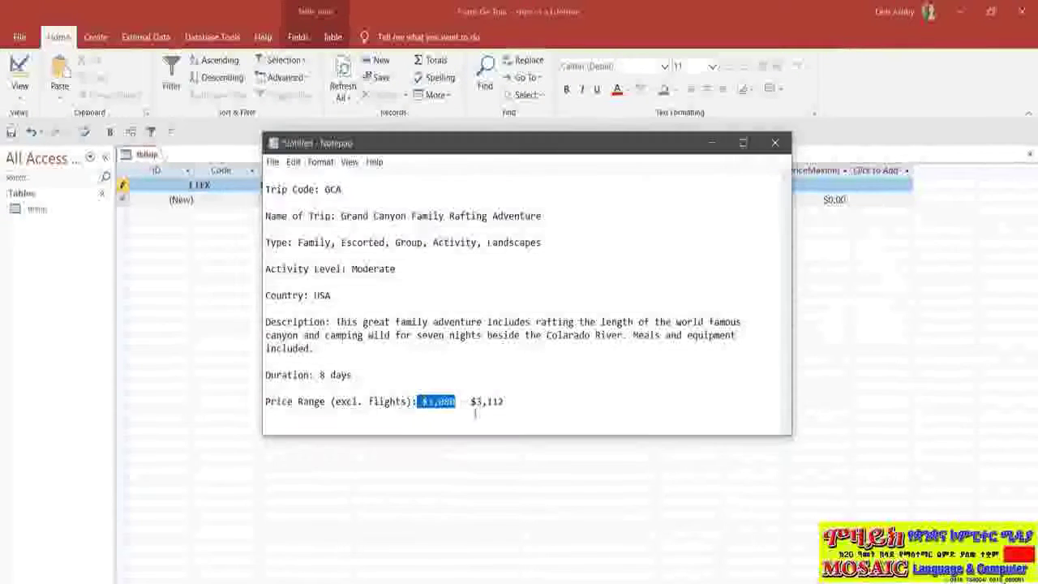
left_click_drag(471, 401, 503, 401)
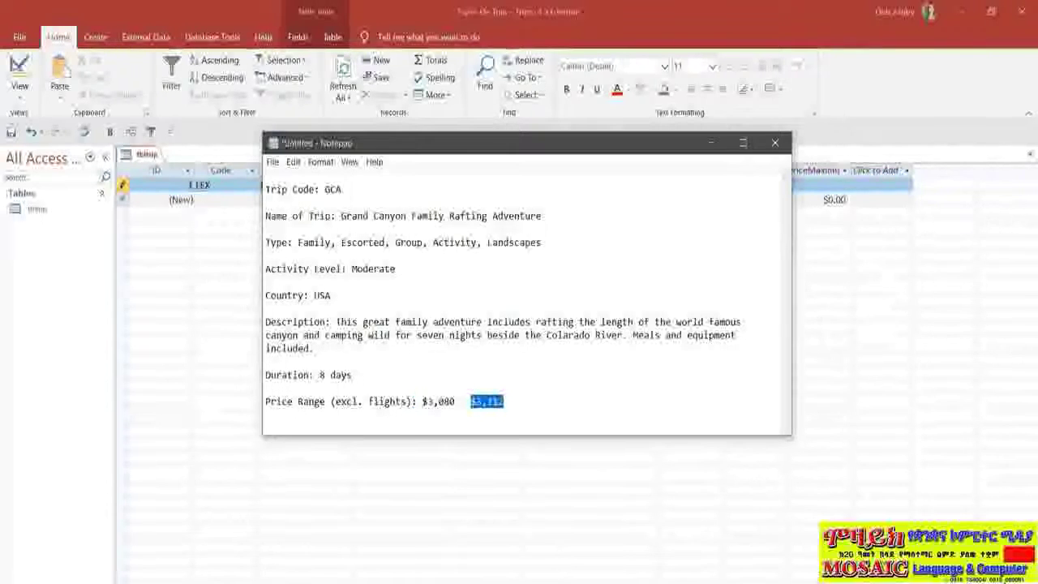
right_click(500, 403)
left_click(527, 443)
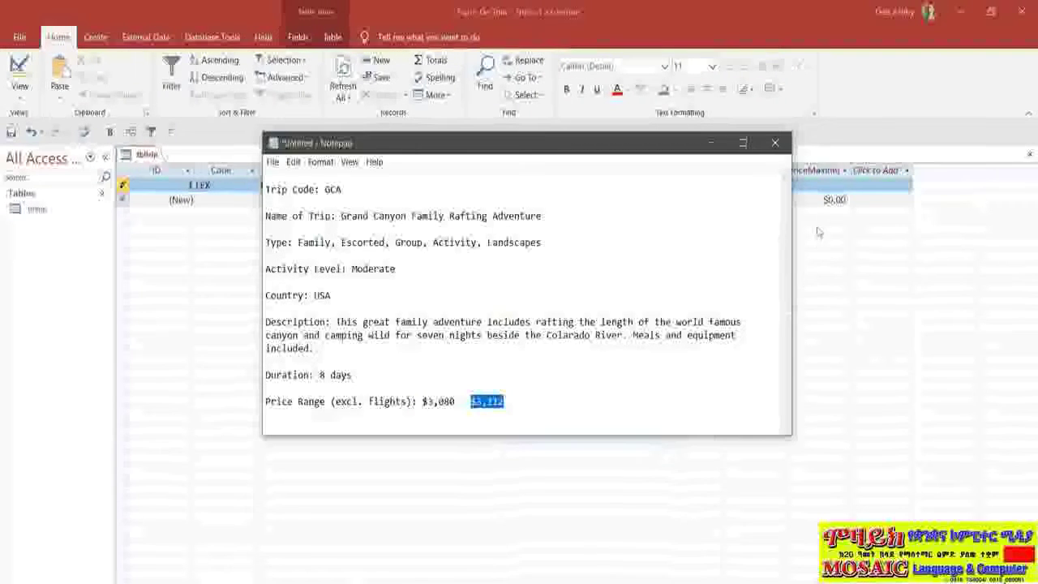
key("alt+Tab")
right_click(830, 187)
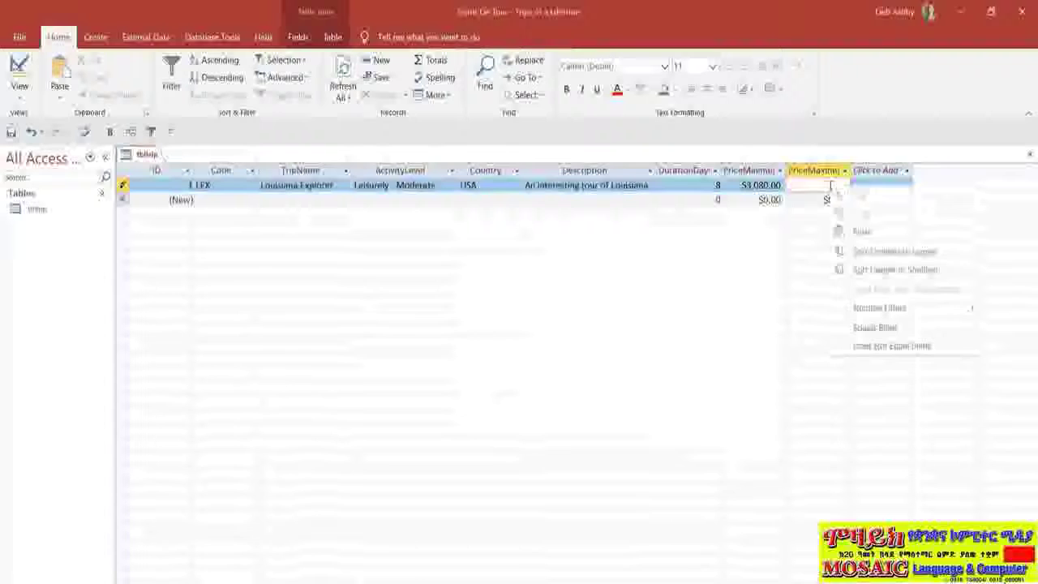
left_click(861, 232)
left_click(892, 187)
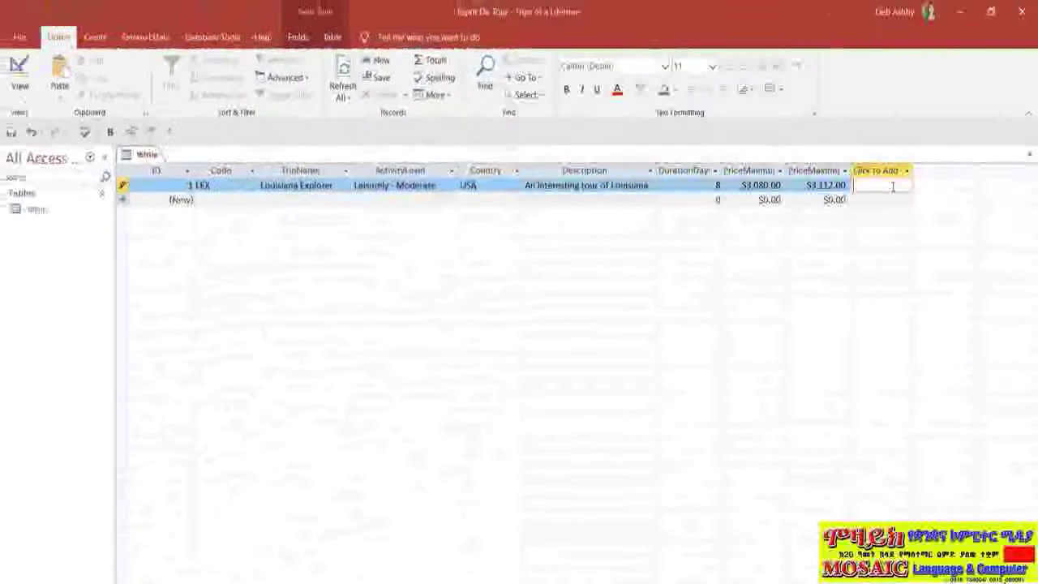